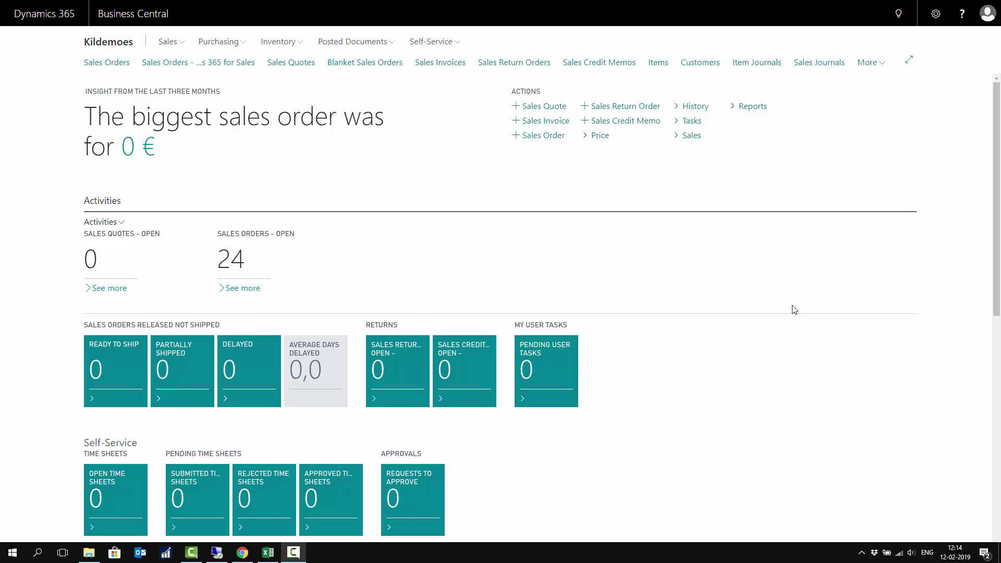
Step: Find Purchase Invoices through the Tell Me search 'purch in' and open the list
left_click(899, 14)
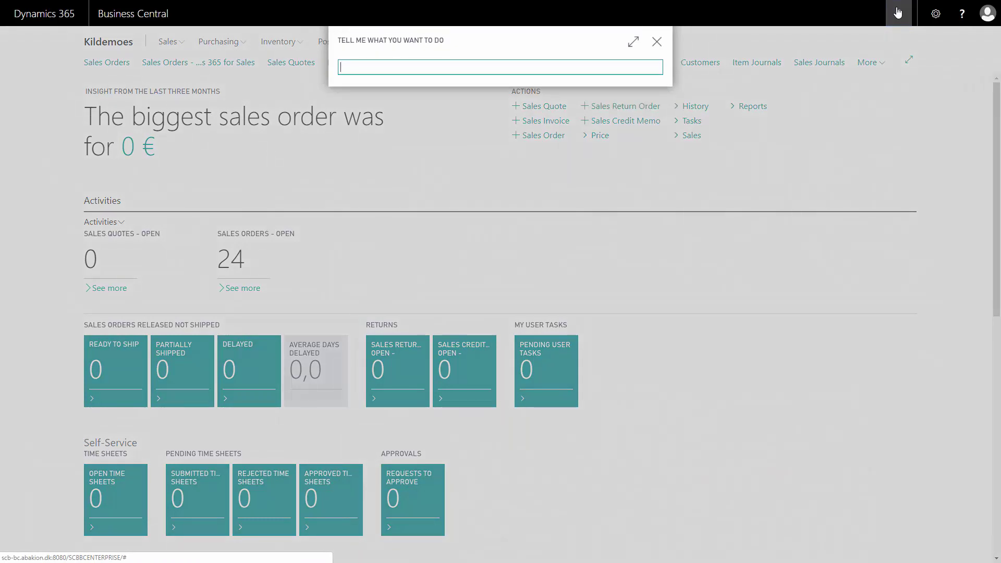
type("purh")
key("BackSpace")
type("ch in")
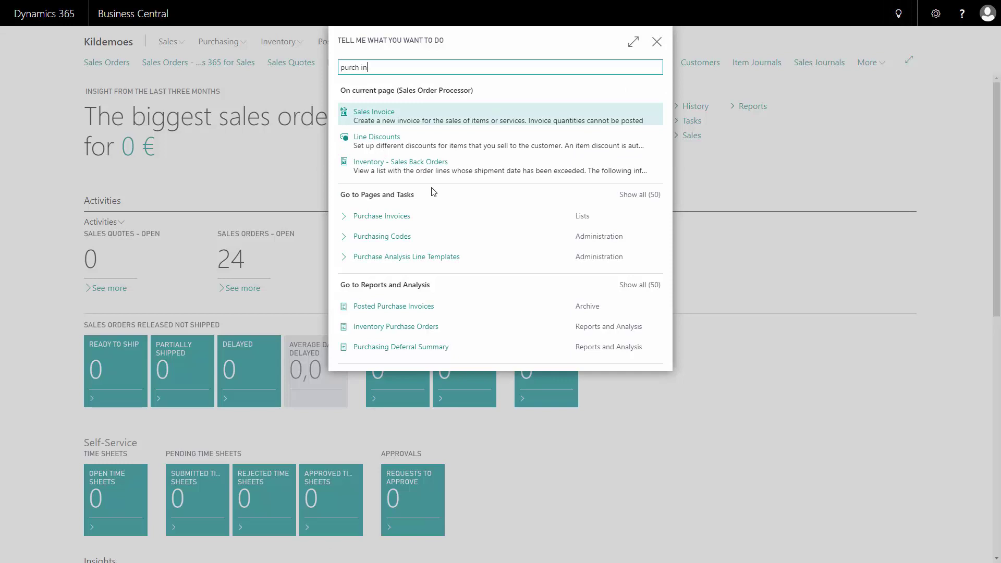
left_click(382, 218)
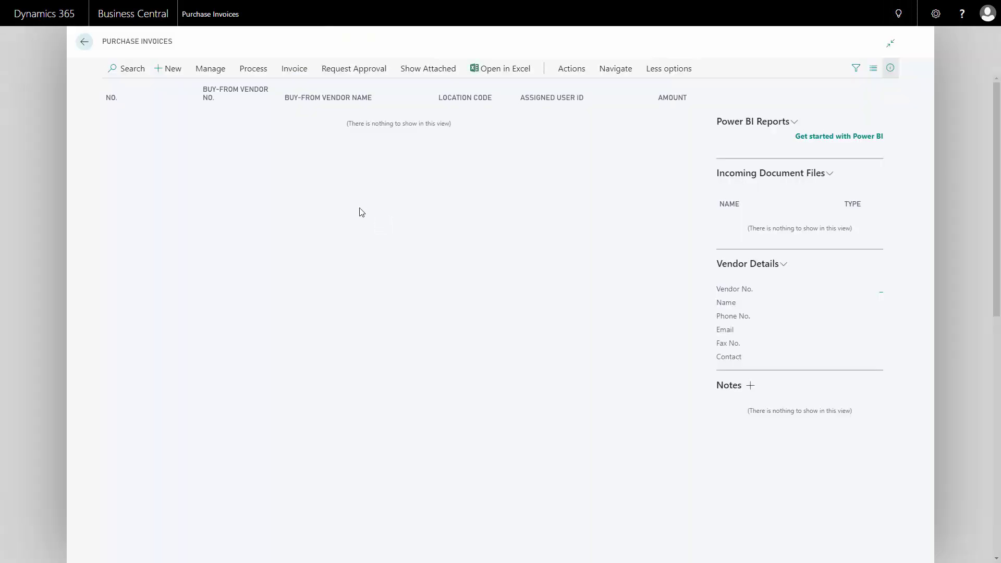
Step: Create invoice 21000003 for vendor 69000, JB-Spedition, filling dates and EUR currency
left_click(172, 70)
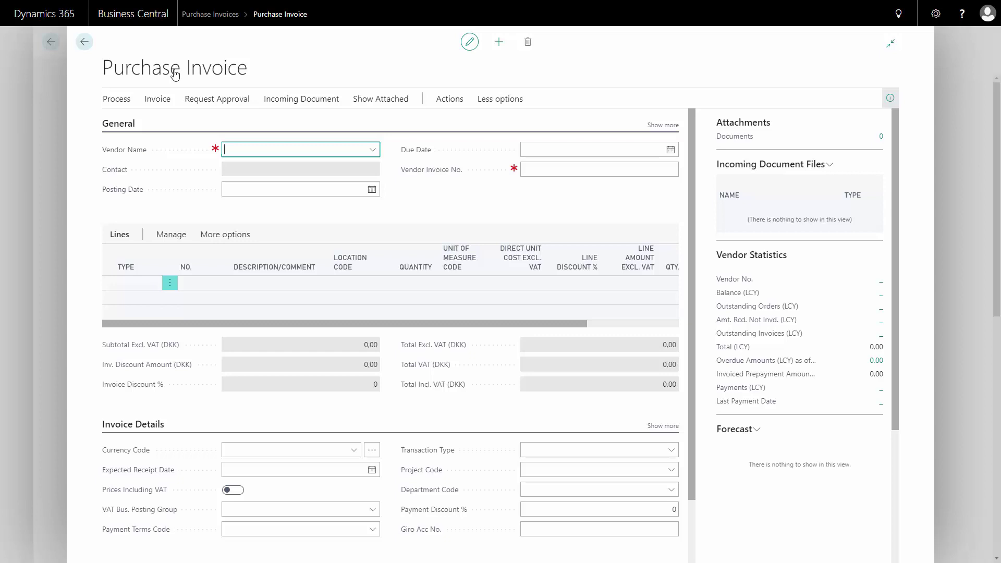
left_click(240, 153)
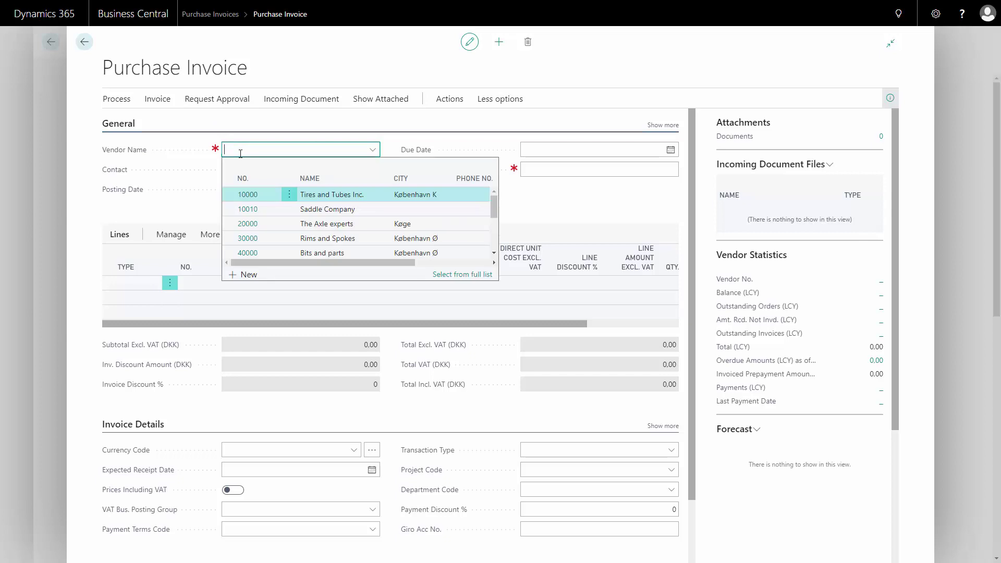
type("69000")
key("Tab")
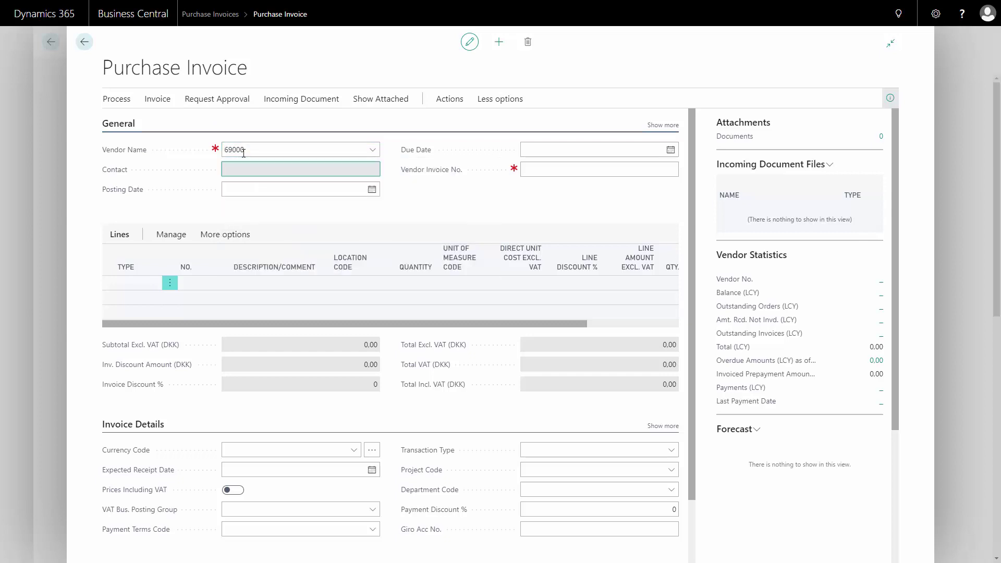
left_click(531, 168)
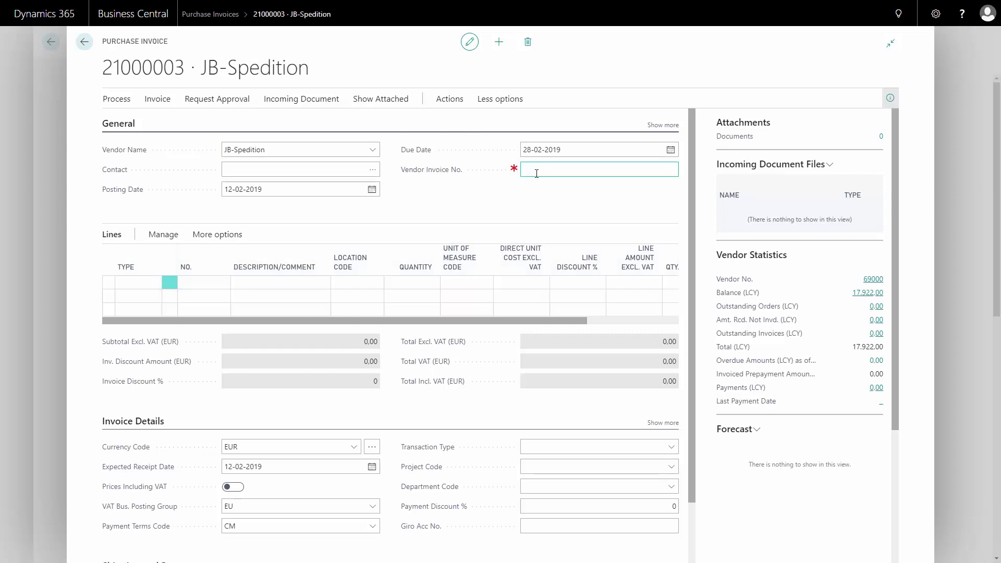
Step: Verify the EUR currency code and enter vendor invoice number 888777
left_click(585, 151)
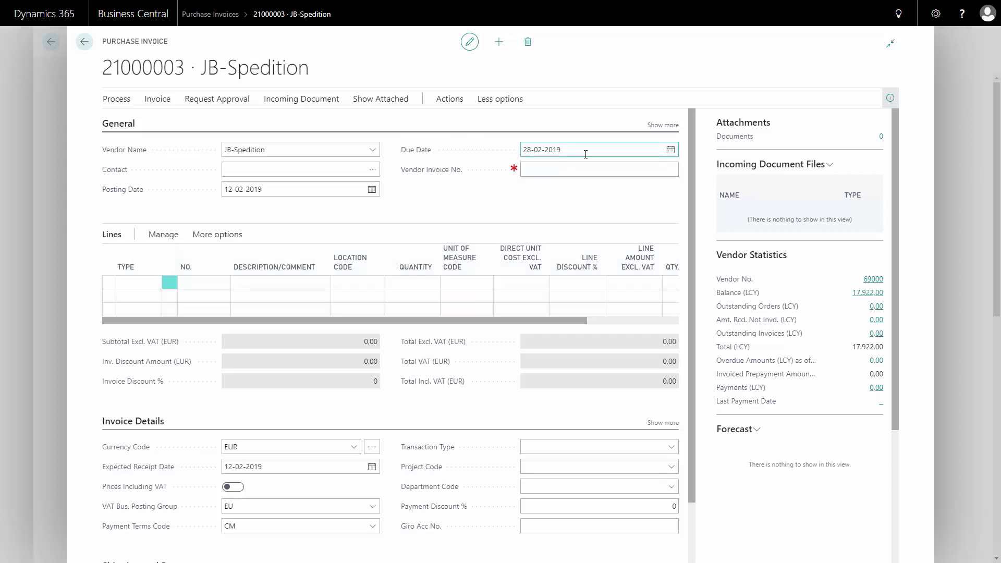
left_click(663, 125)
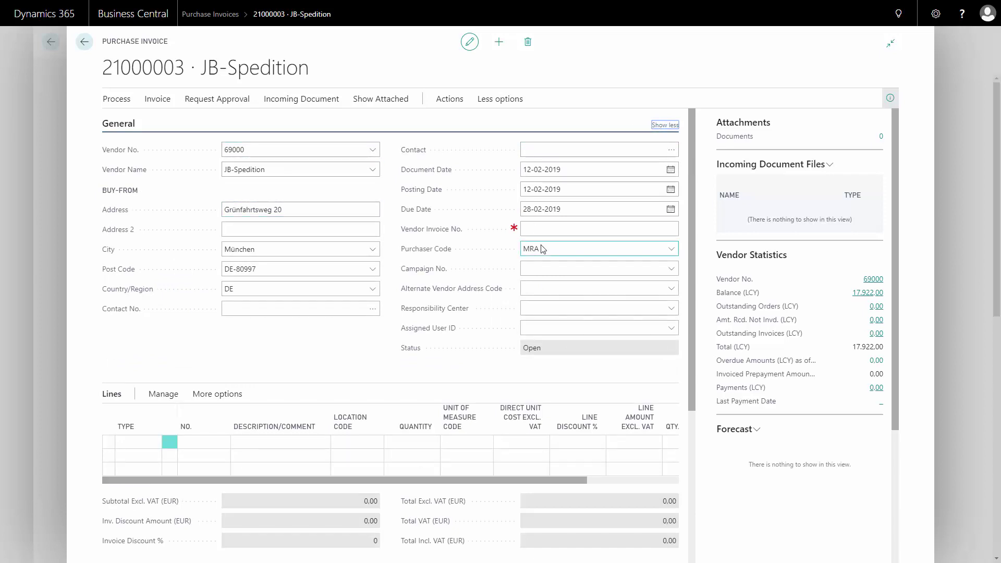
left_click(662, 125)
left_click_drag(693, 212, 689, 278)
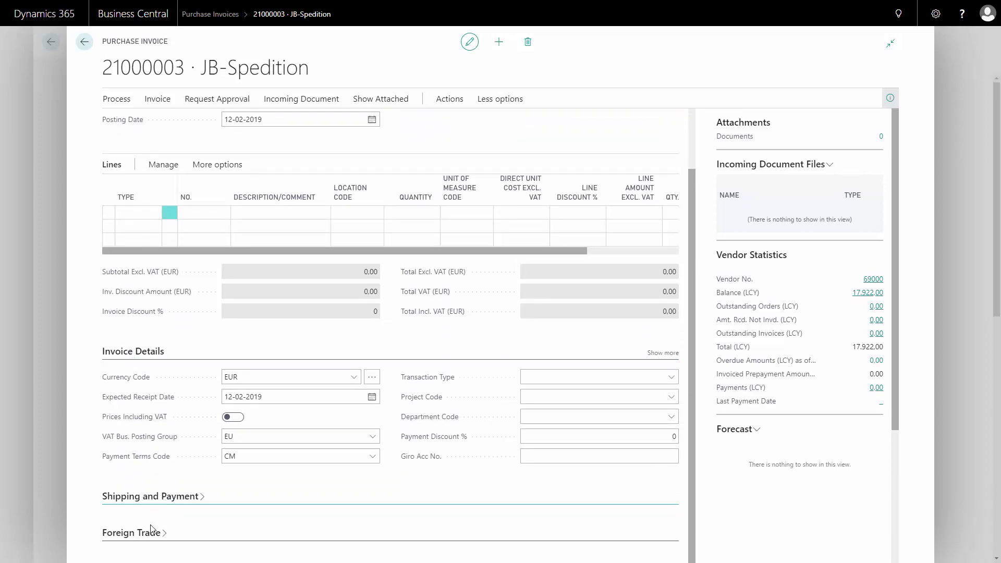
left_click(250, 380)
double_click(247, 380)
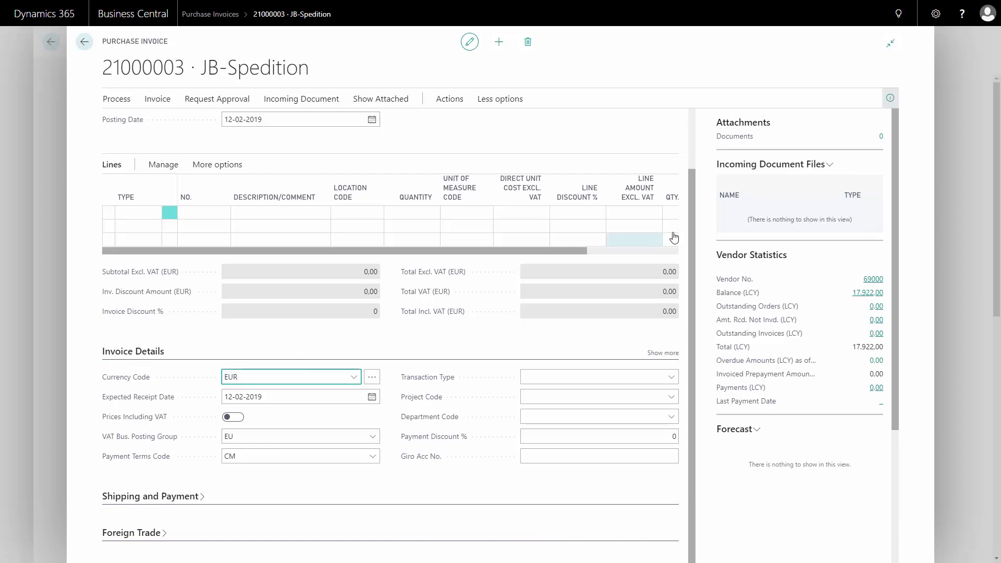
left_click_drag(691, 233, 691, 156)
left_click(565, 169)
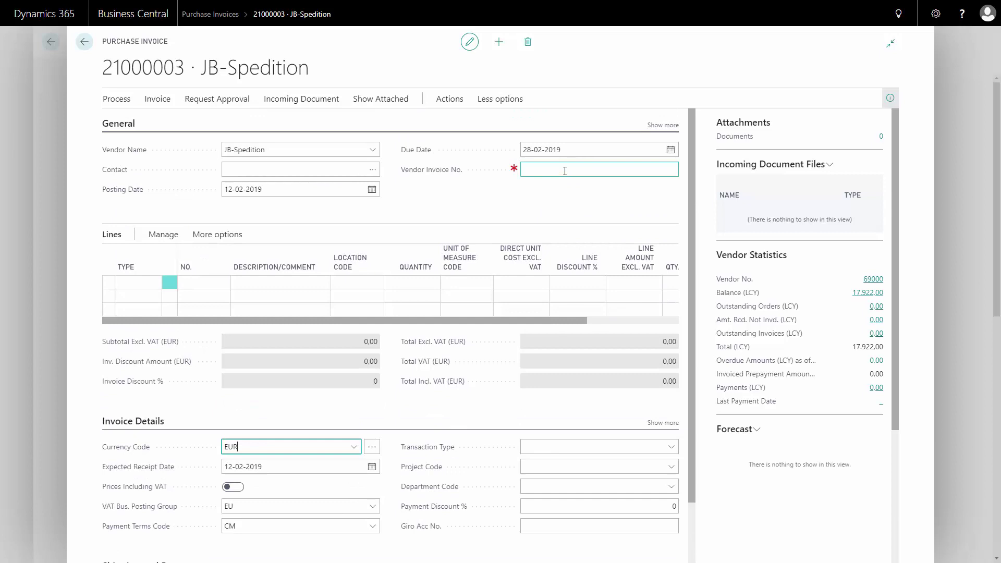
type("888777")
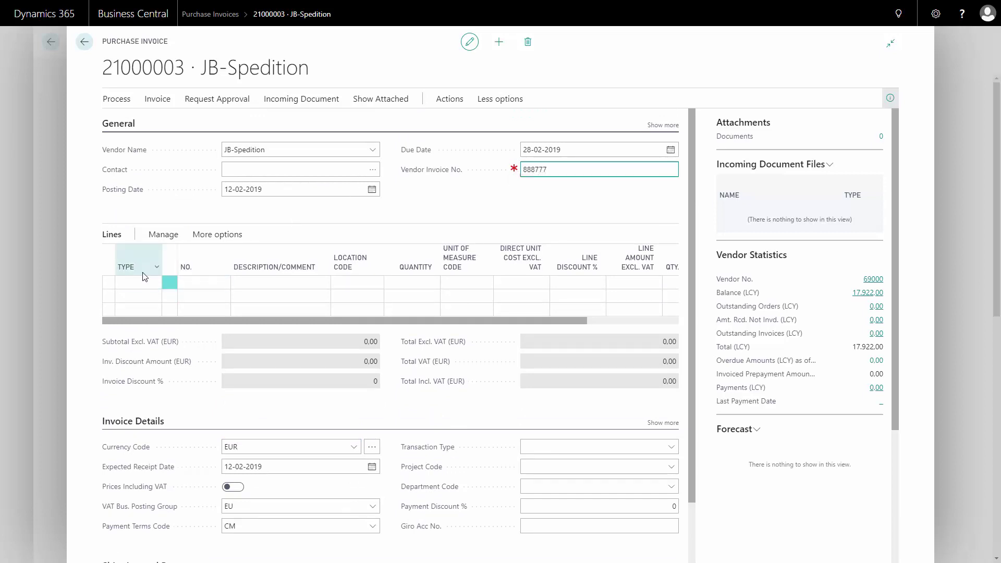
Step: Add a G/L Account line 21555, Freight expenses purchase, quantity 1 at 500.00
left_click(140, 287)
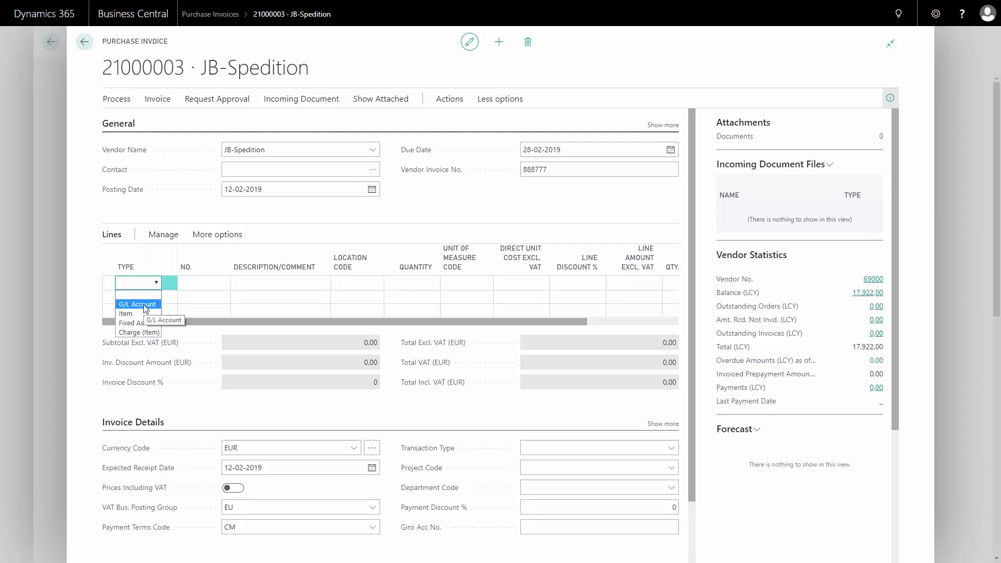
left_click(143, 305)
left_click(205, 284)
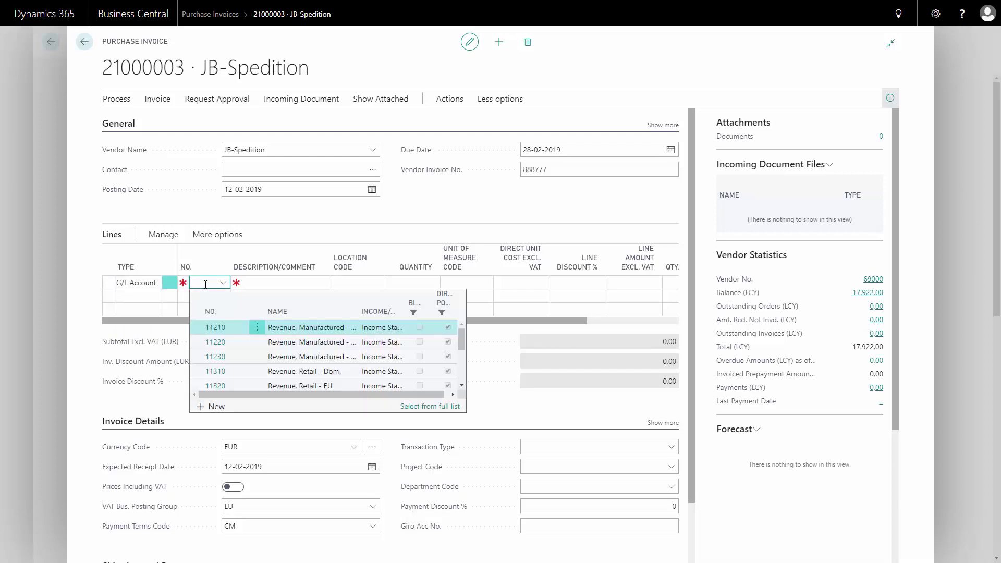
type("21555")
key("Tab")
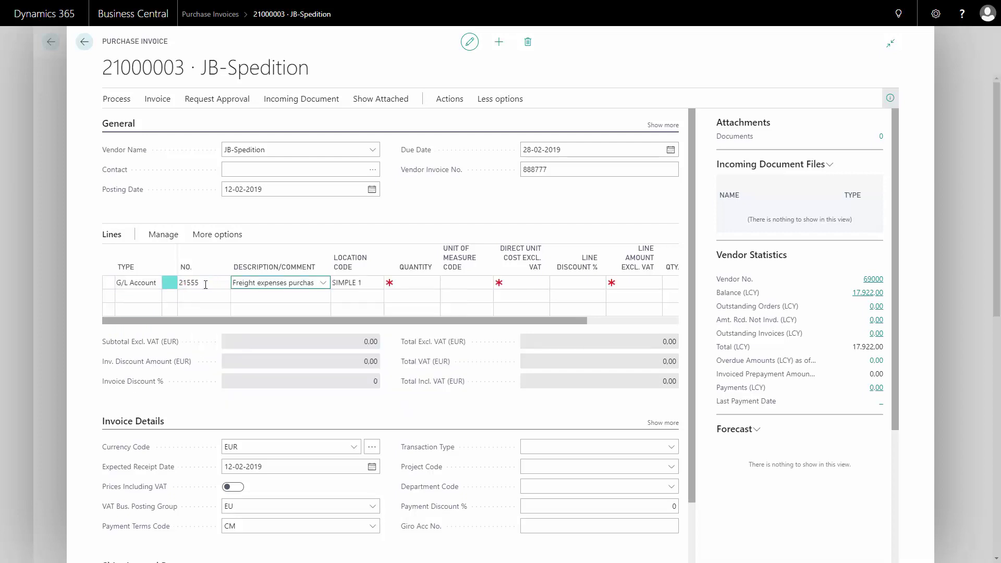
key("Tab")
key("Tab")
type("1")
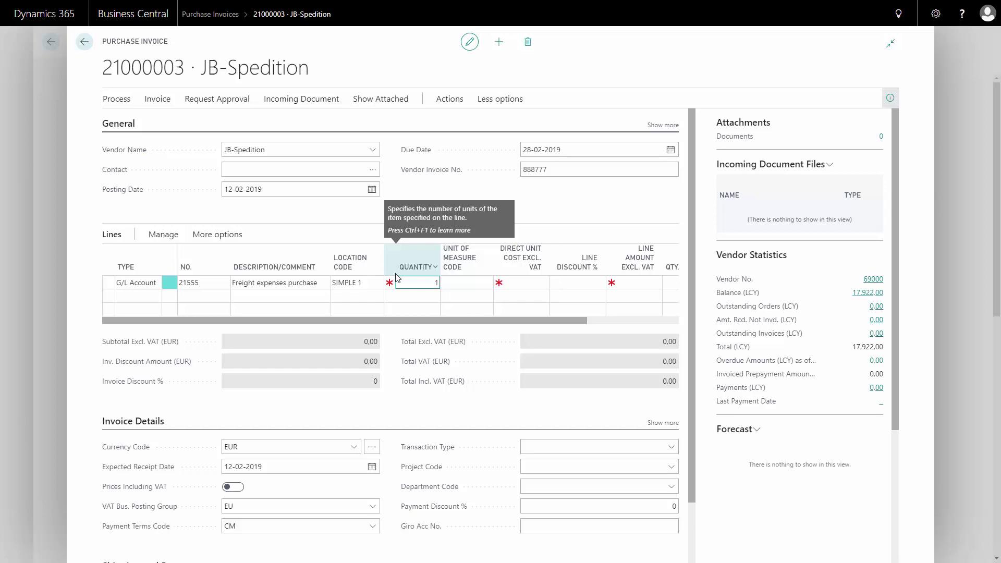
key("Tab")
key("Tab")
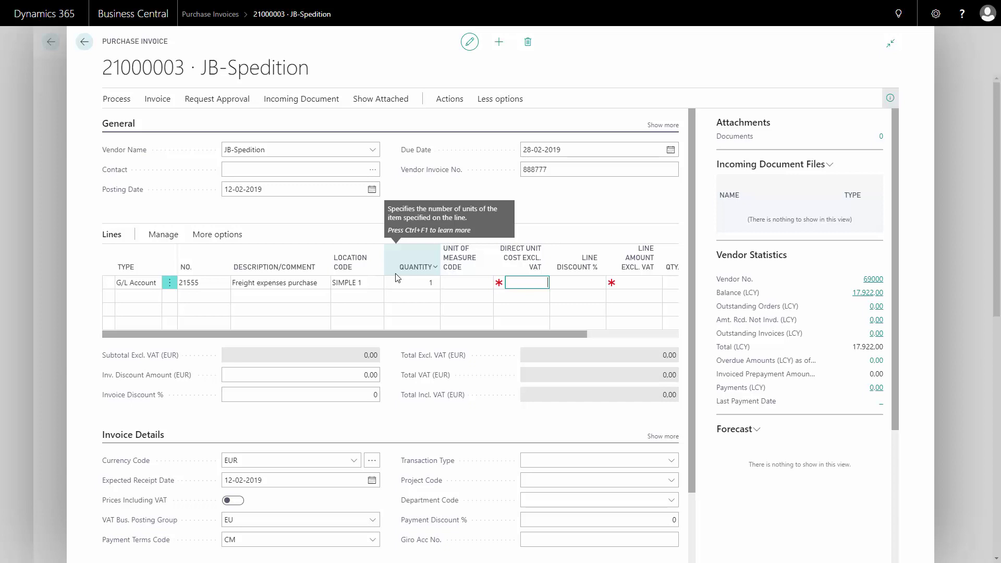
type("500")
key("Tab")
Step: Add a type-less comment line reading 'Text' below the freight line
left_click(148, 297)
left_click(156, 298)
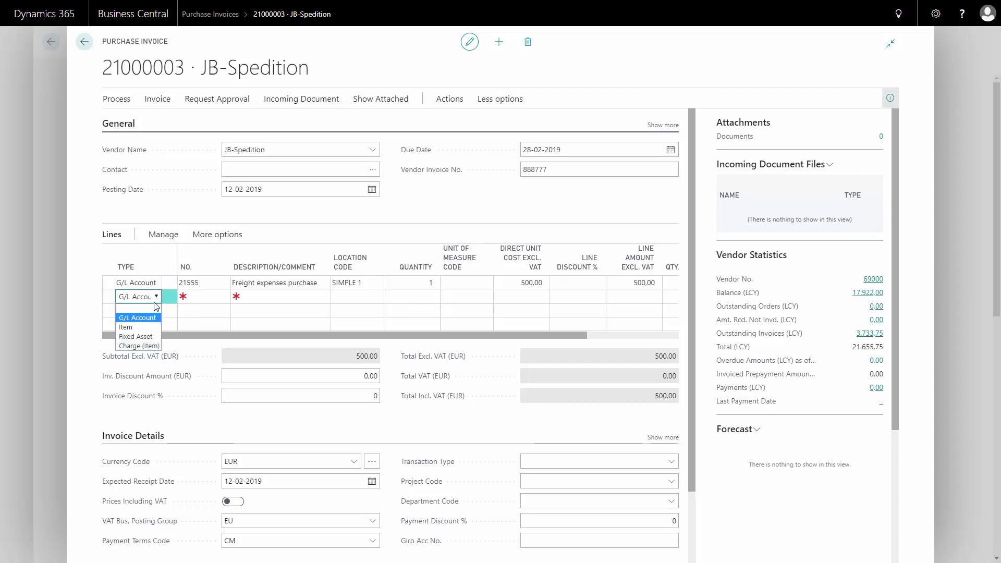
left_click(146, 309)
left_click(264, 295)
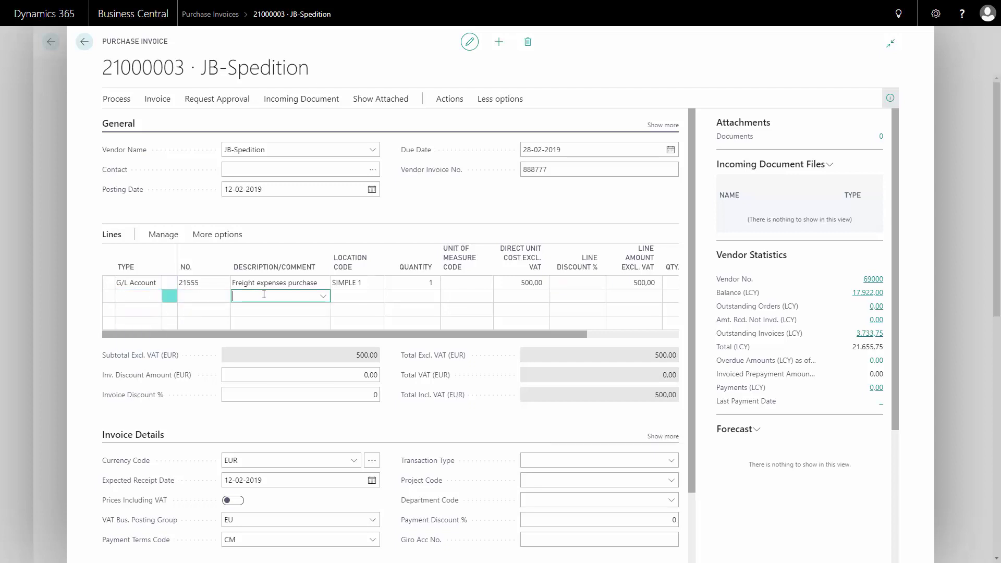
type("Text")
key("Tab")
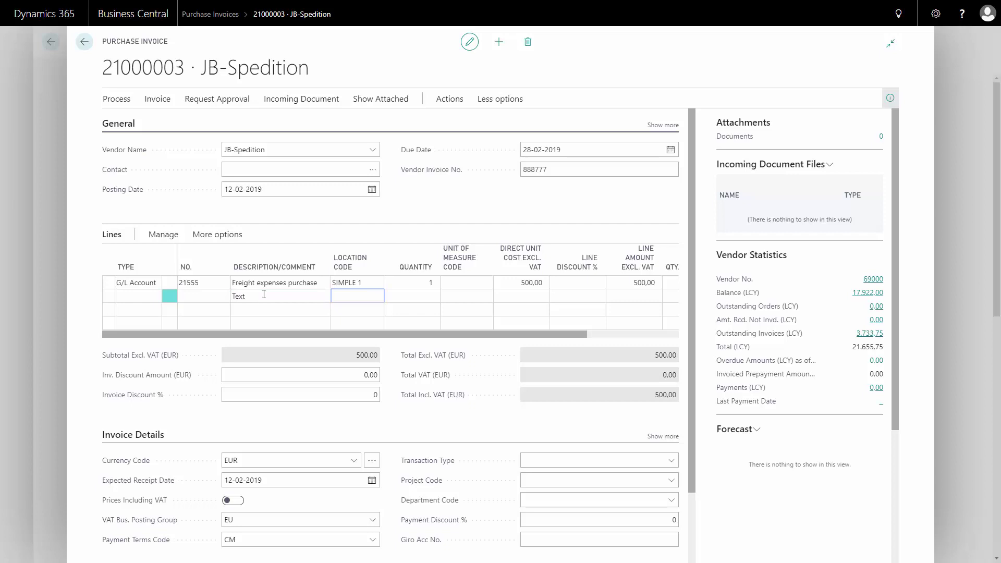
Step: Add a third line for Item 1120, Spokes
left_click(146, 310)
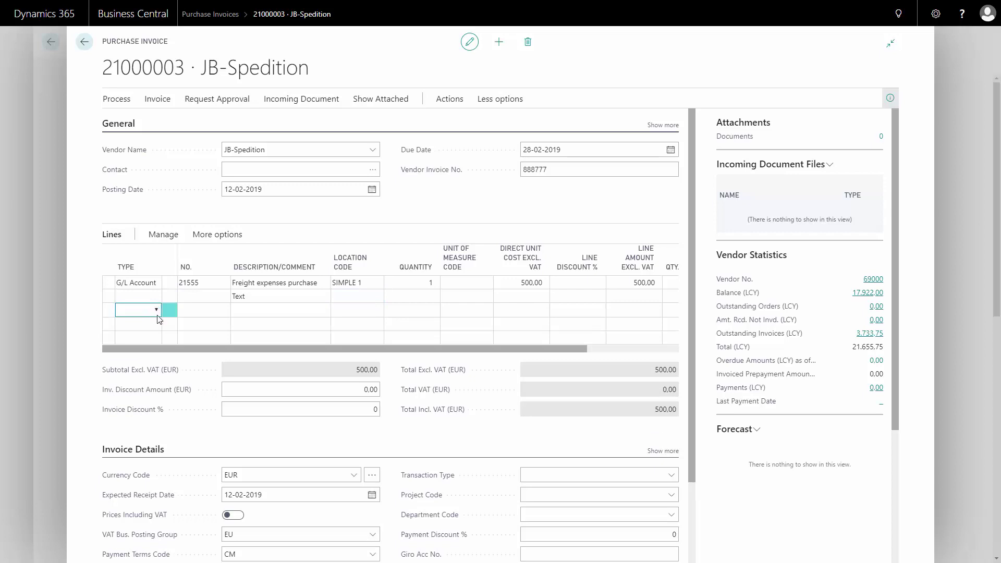
left_click(157, 311)
left_click(135, 341)
left_click(198, 311)
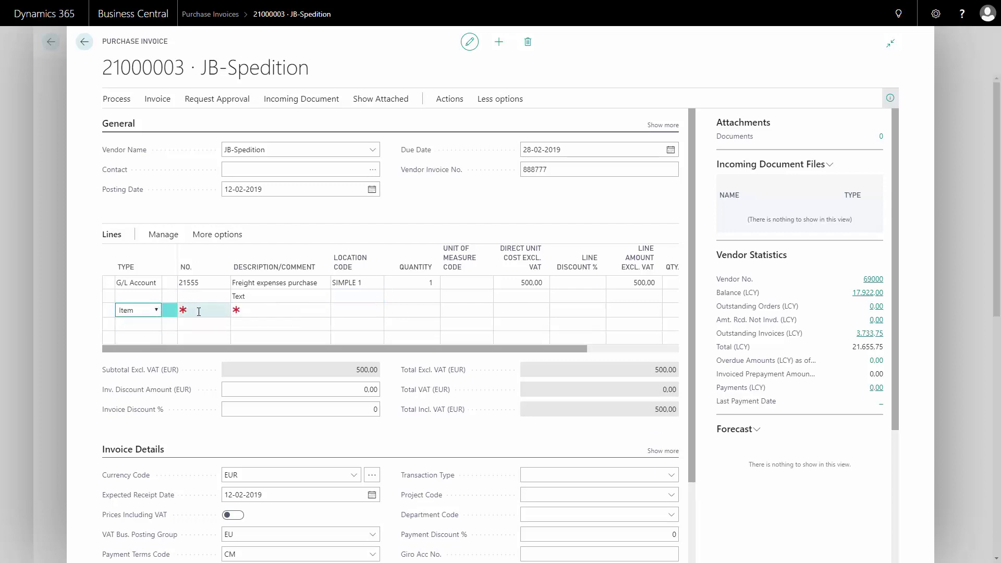
type("1120")
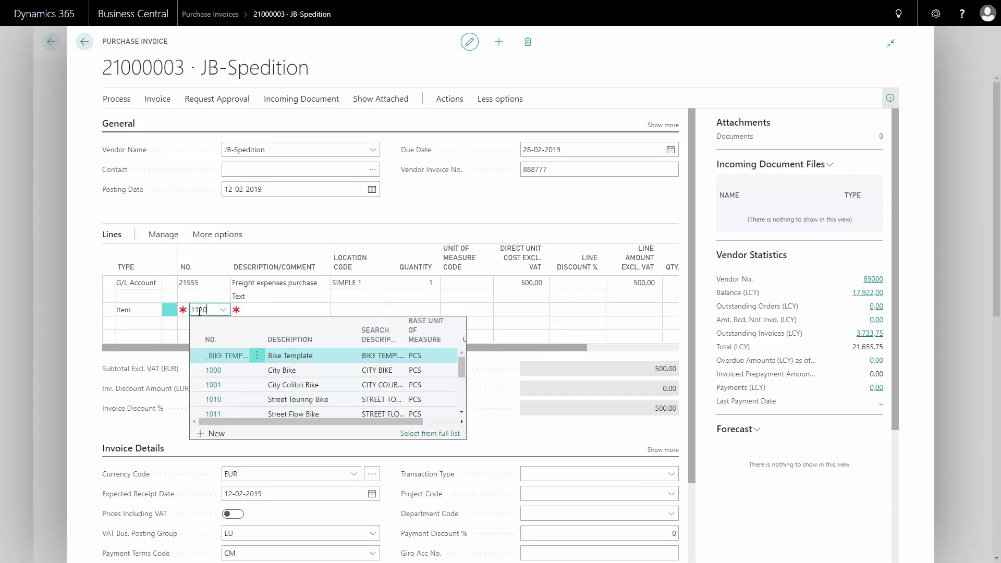
key("Tab")
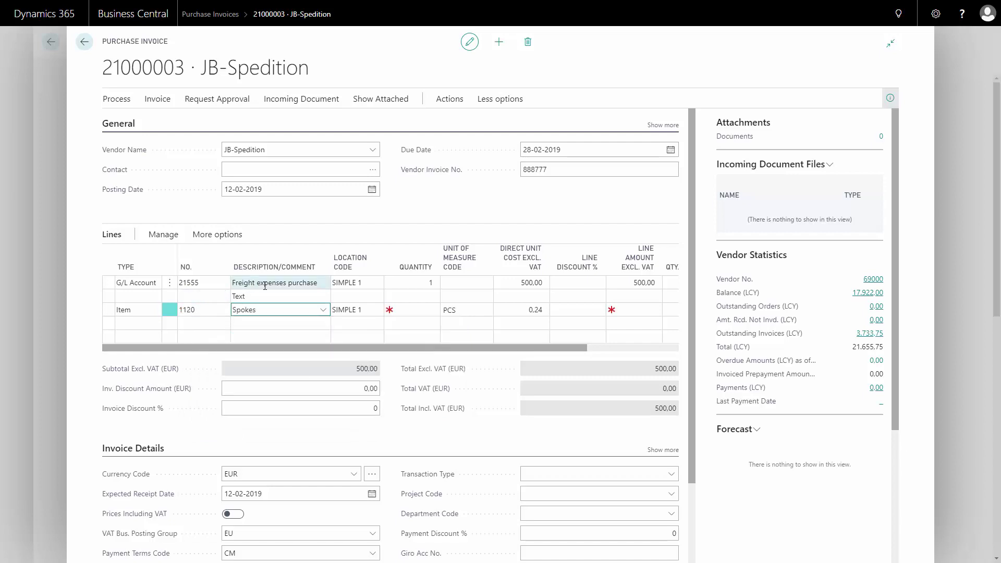
Step: Set the Spokes line to quantity 5,000 at unit cost 0.268, bringing the total to 1,840.00
key("Tab")
key("Tab")
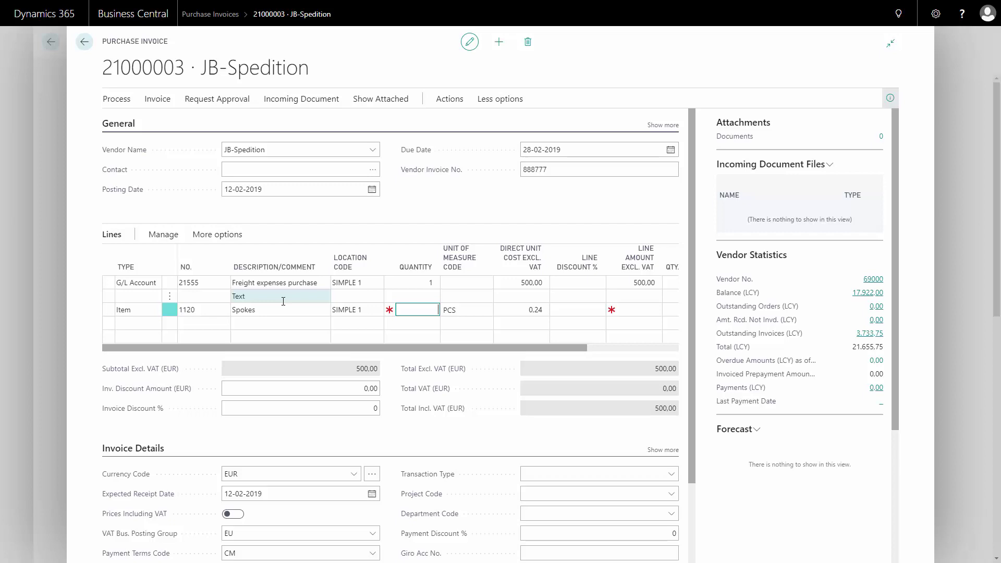
type("50")
type("0")
key("Tab")
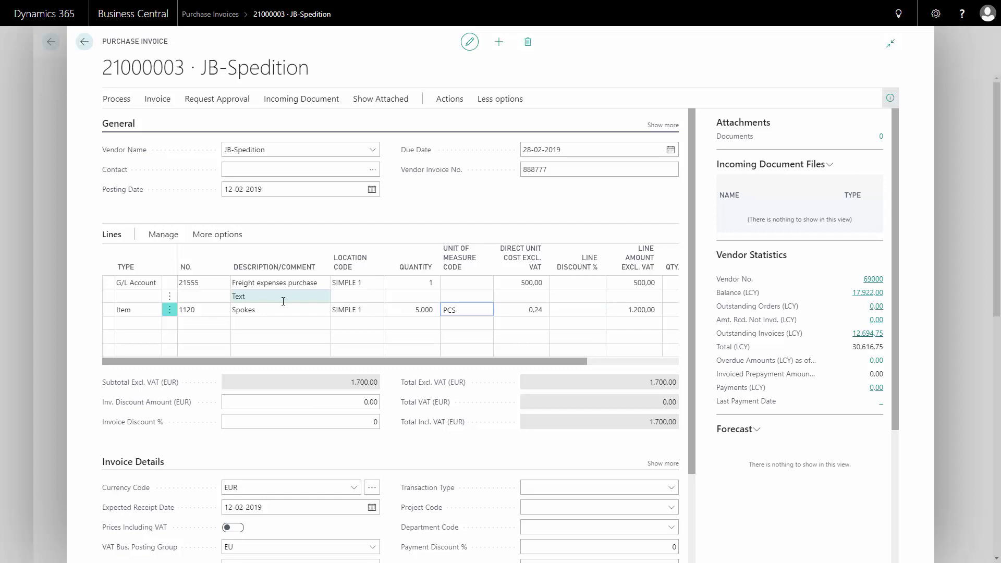
left_click(532, 310)
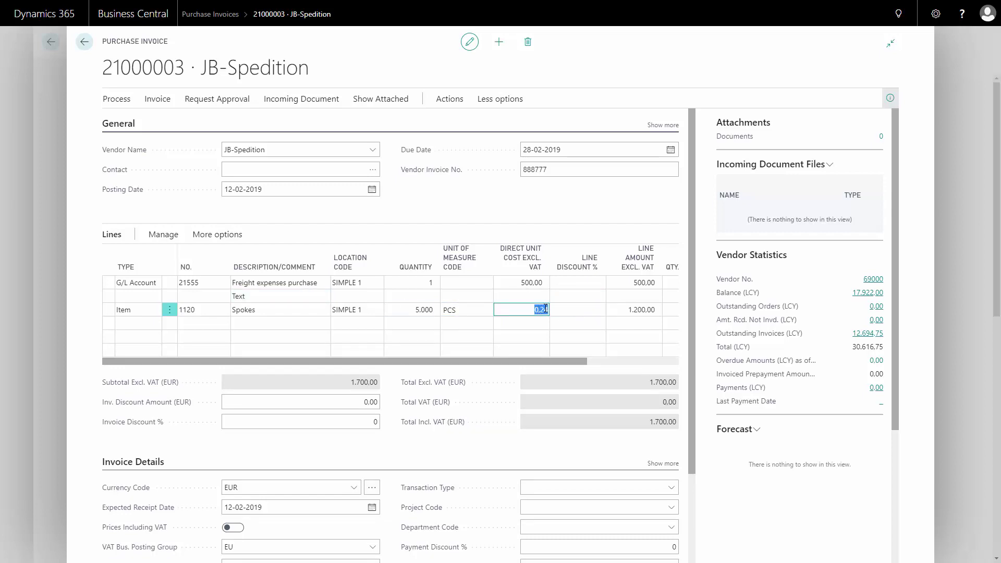
key("BackSpace")
type("0,268")
key("Tab")
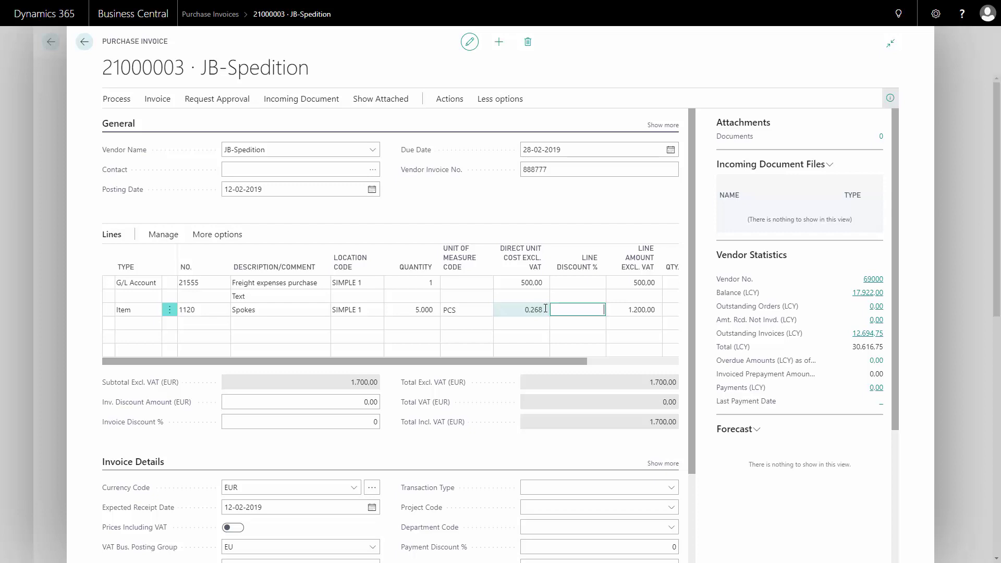
left_click(143, 324)
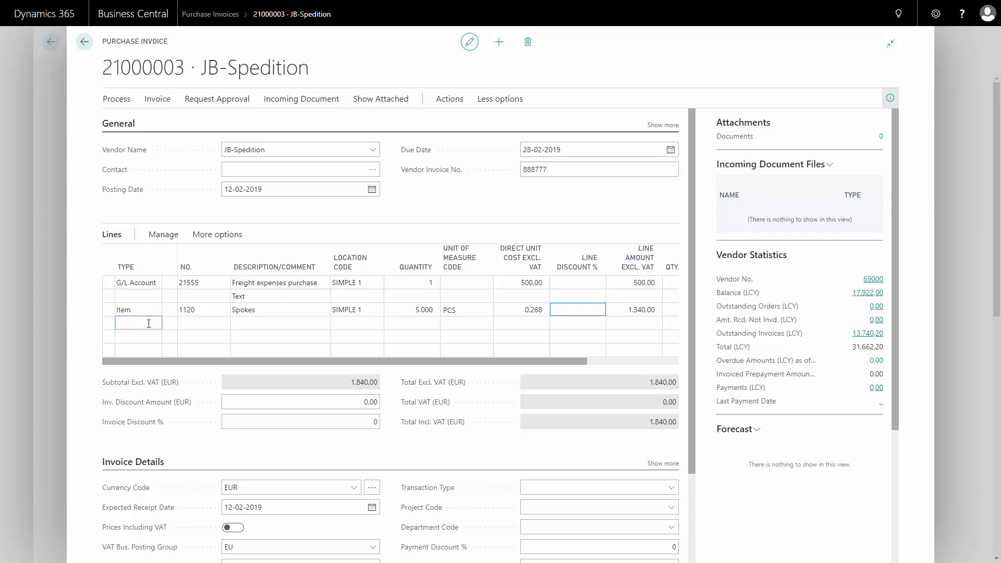
Step: Set the fourth invoice line's type to Charge (Item)
left_click(157, 323)
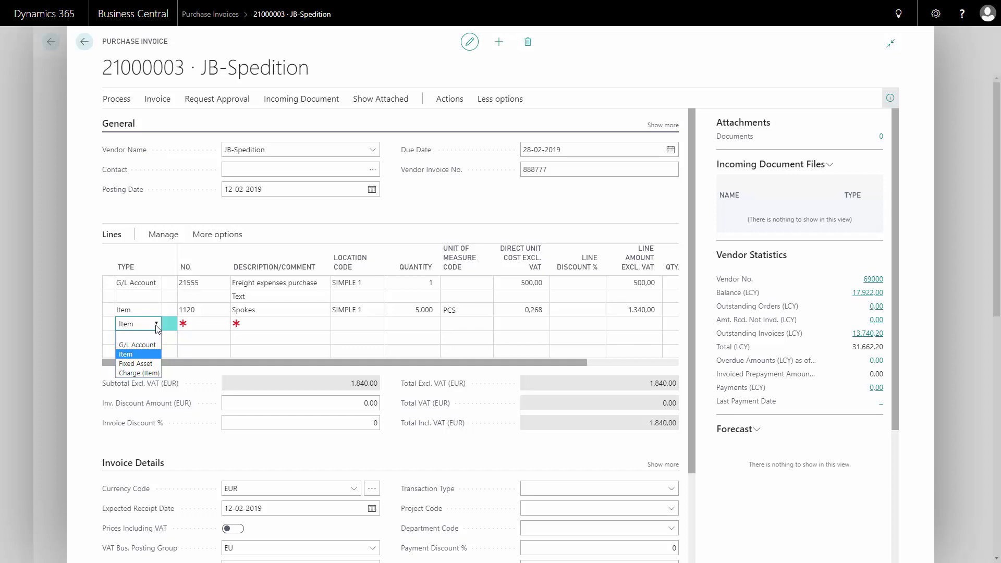
left_click(136, 364)
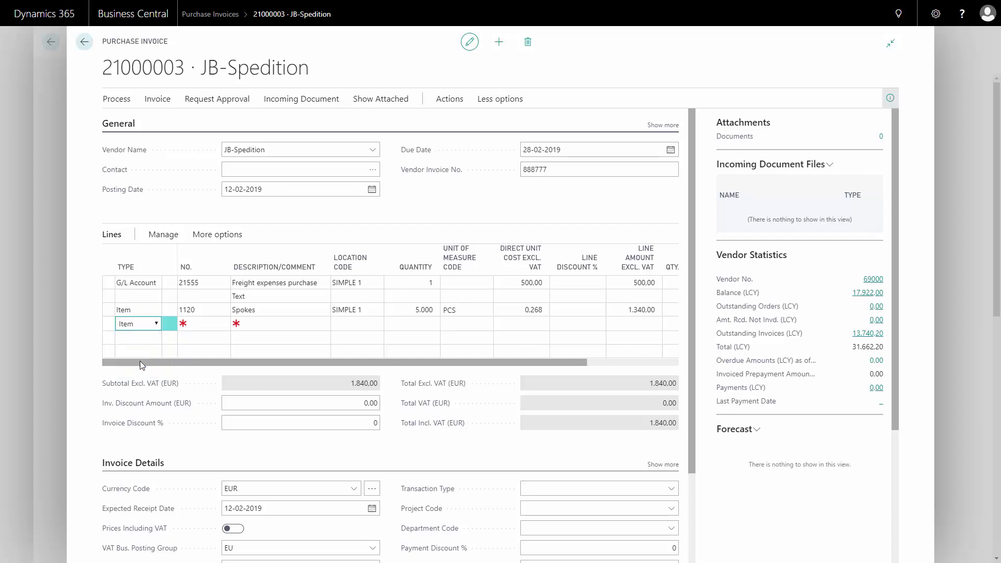
left_click(209, 323)
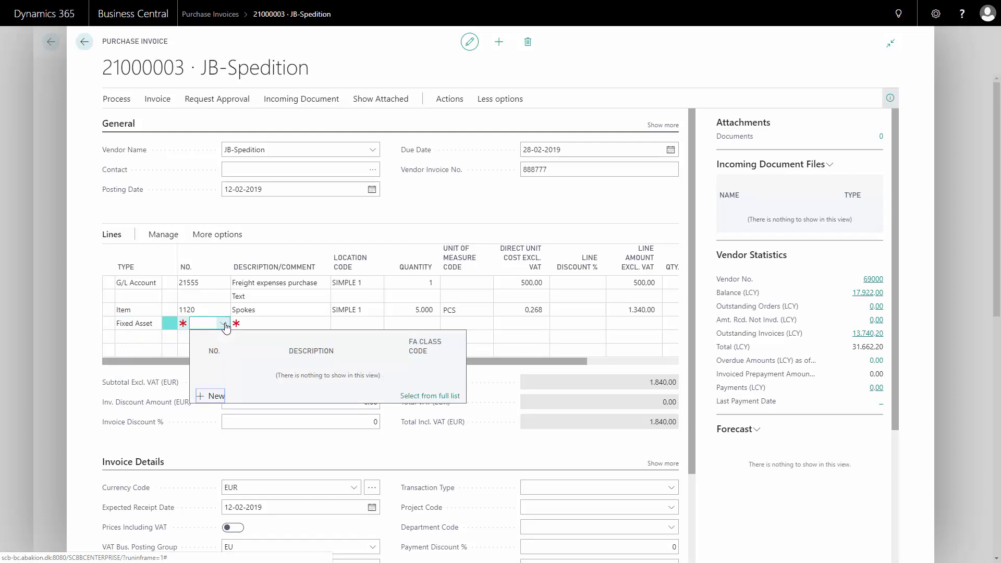
left_click(140, 324)
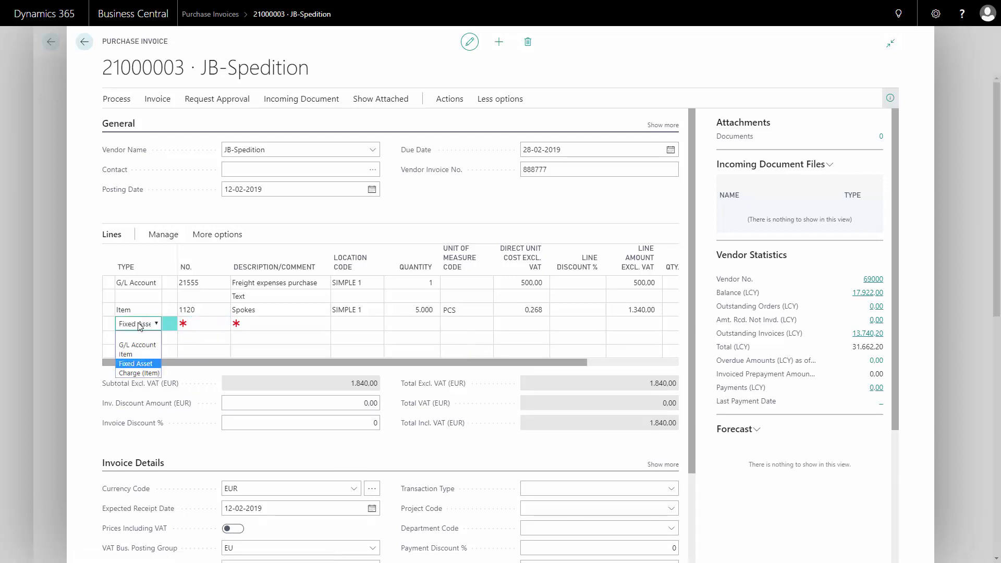
left_click(139, 373)
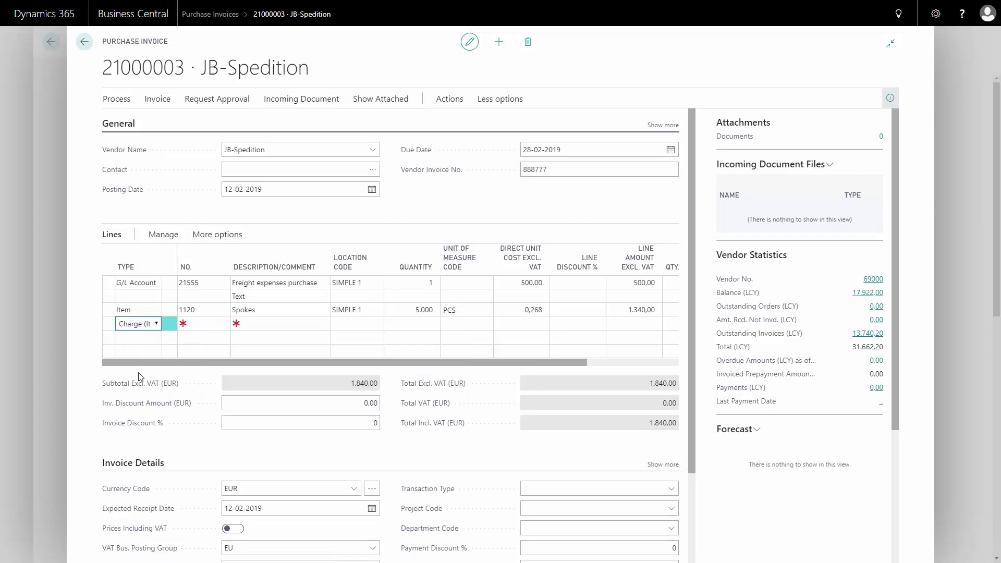
Step: Give the charge line item charge FREIGHT, quantity 1 at 500.00, making the total 2,340.00
left_click(206, 322)
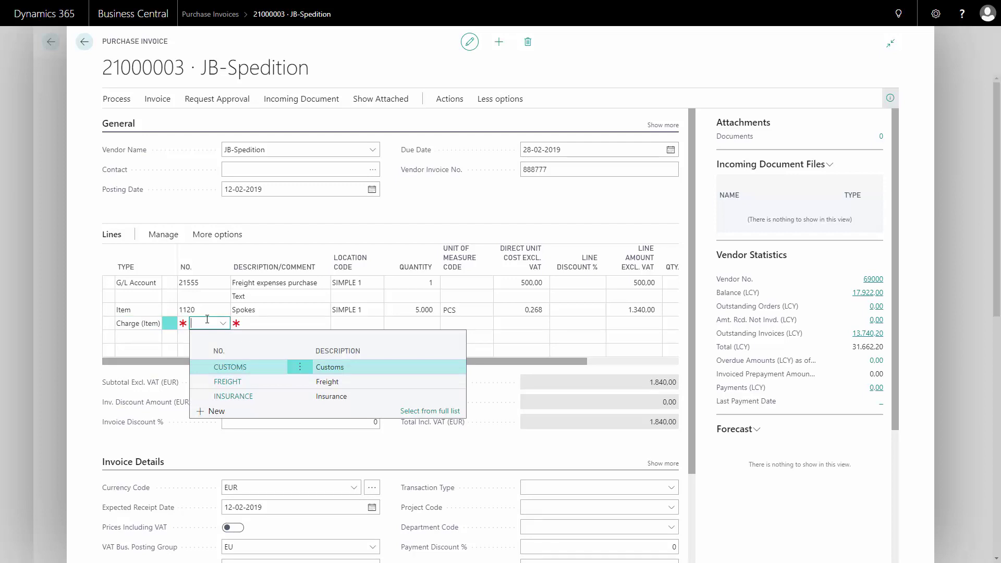
left_click(229, 383)
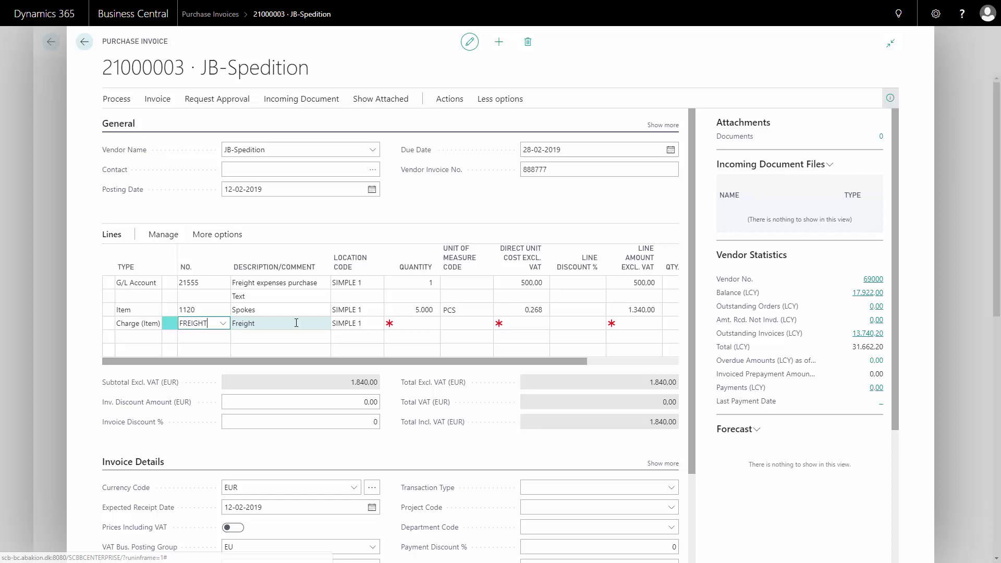
left_click(423, 323)
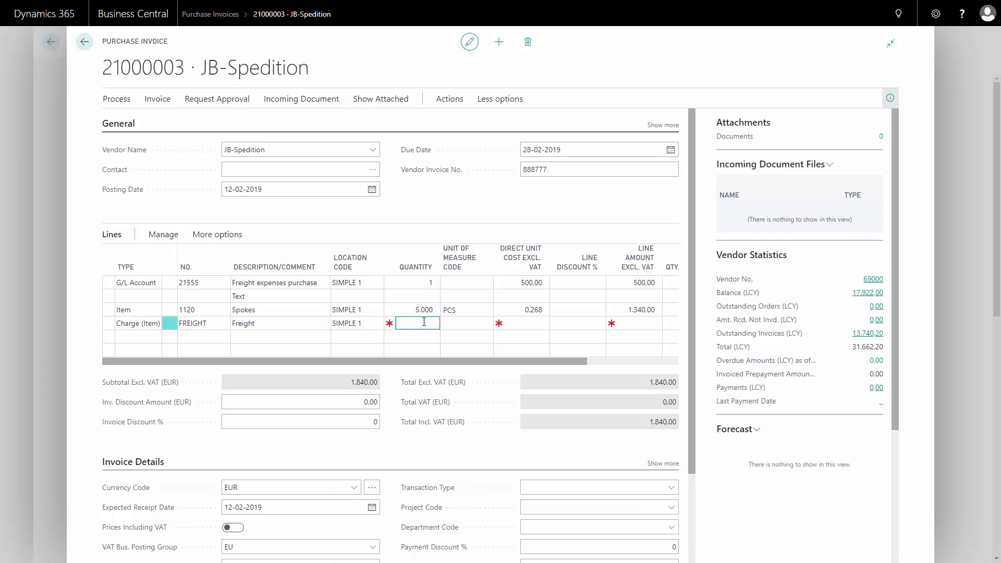
type("1")
key("Tab")
key("Tab")
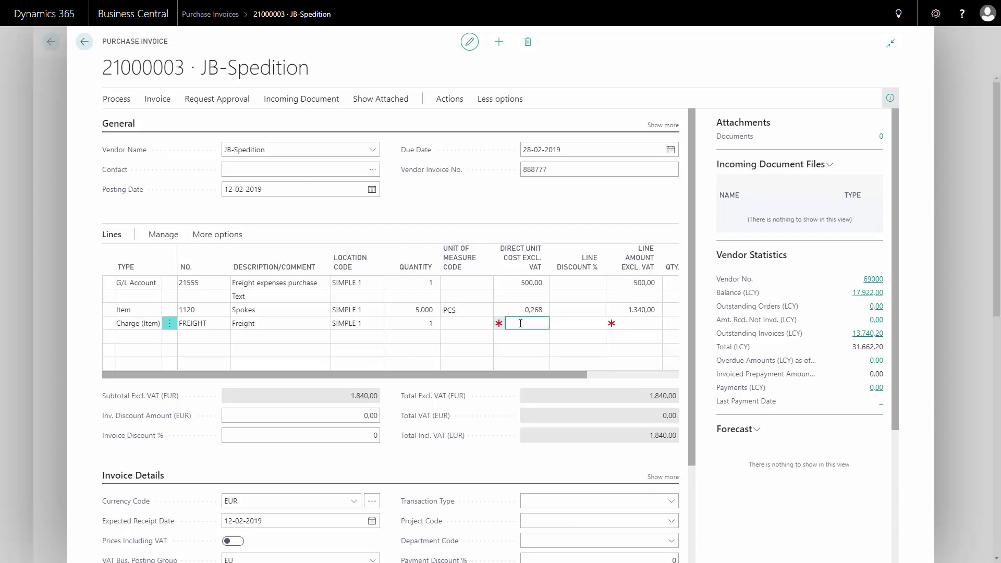
type("500")
key("Tab")
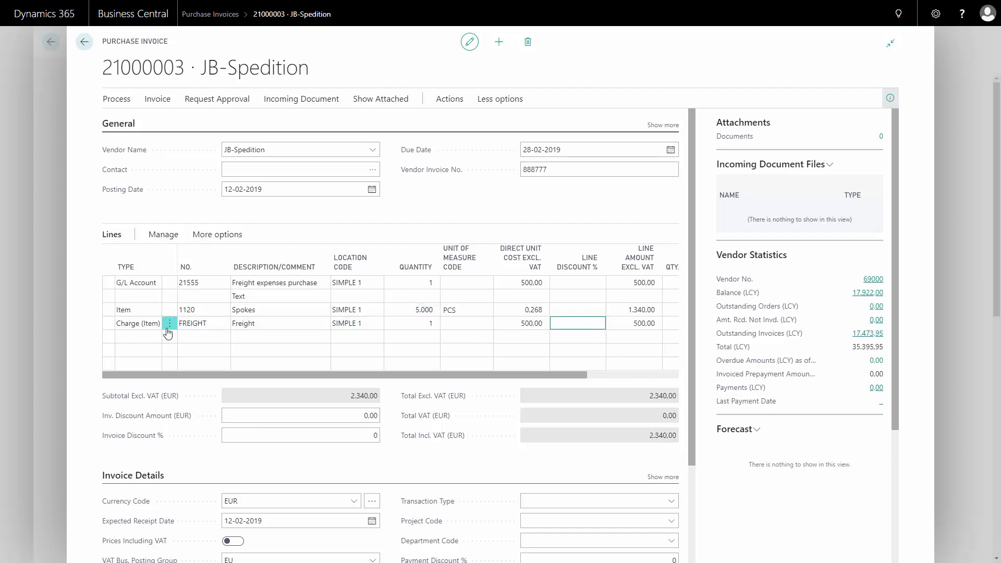
left_click(149, 327)
left_click(195, 324)
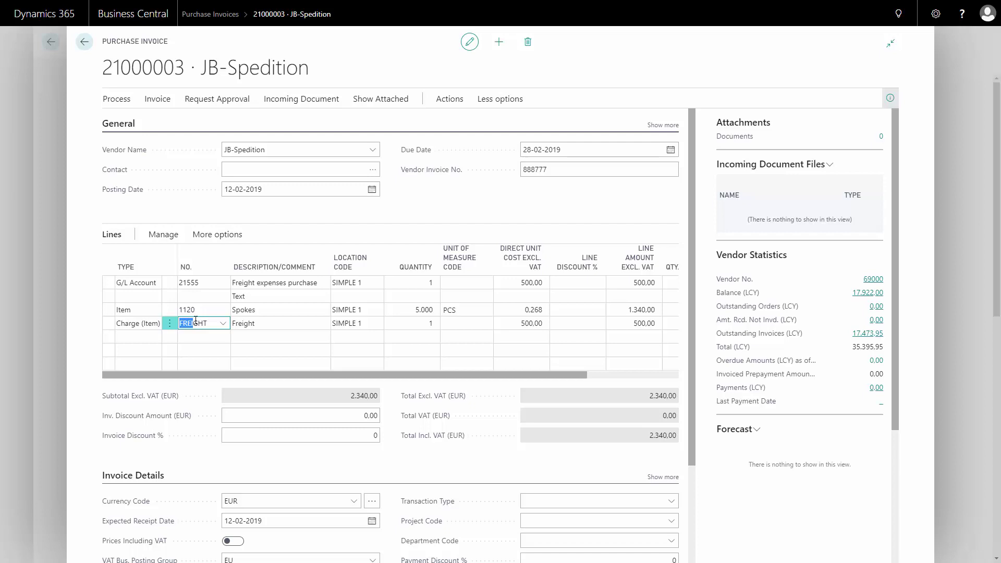
Step: Open Item Charge Assignment for the FREIGHT line
left_click(210, 235)
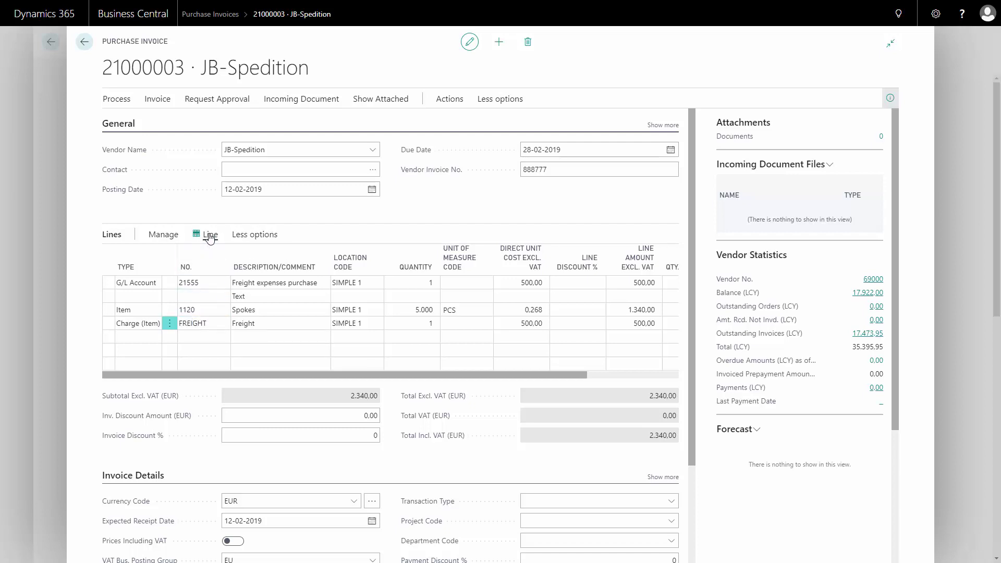
left_click(210, 236)
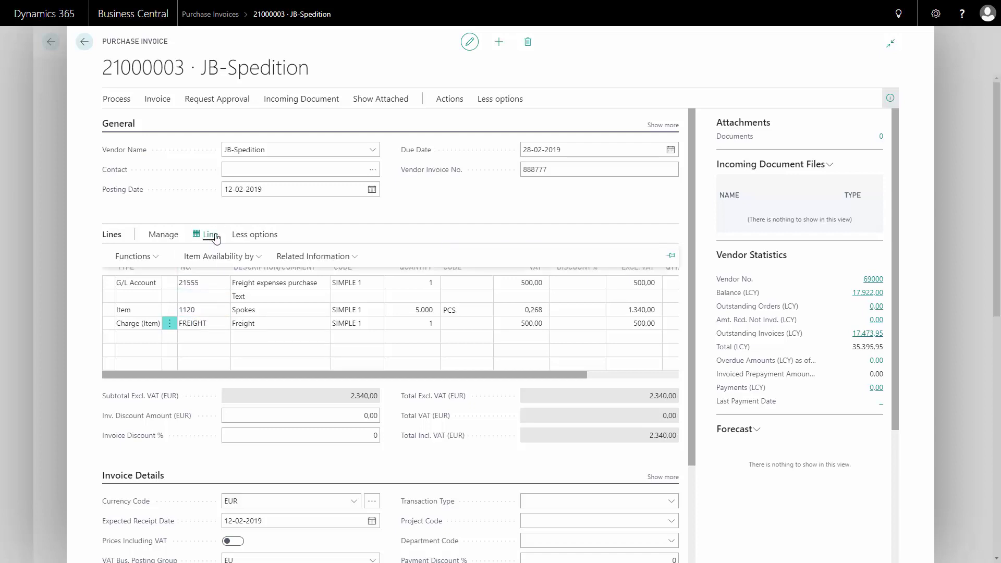
left_click(294, 258)
left_click(327, 318)
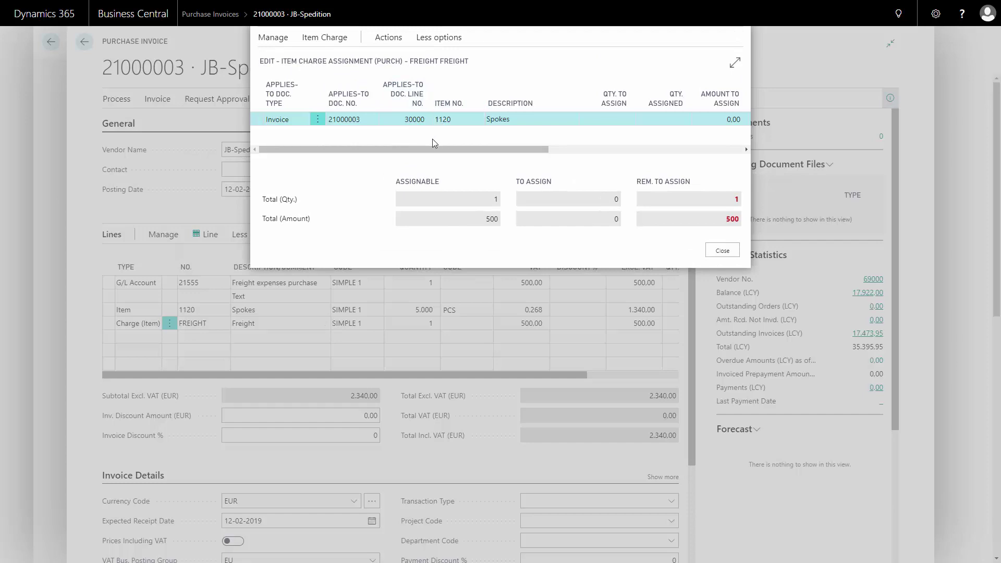
Step: Add Spokes (item 1120) receipts 26000038, 26000082 and 26000091 to the assignment
left_click(337, 41)
left_click(296, 62)
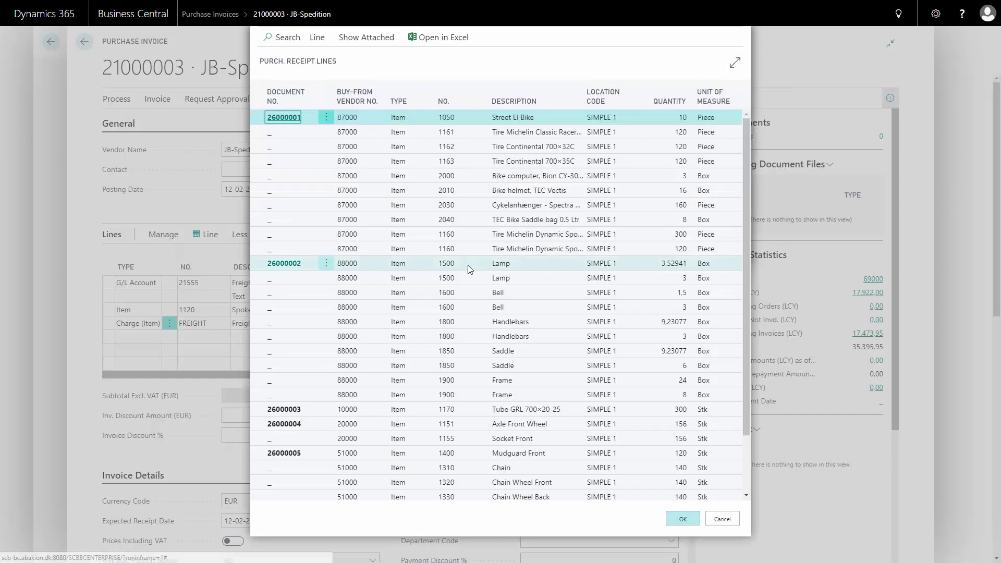
left_click(456, 279)
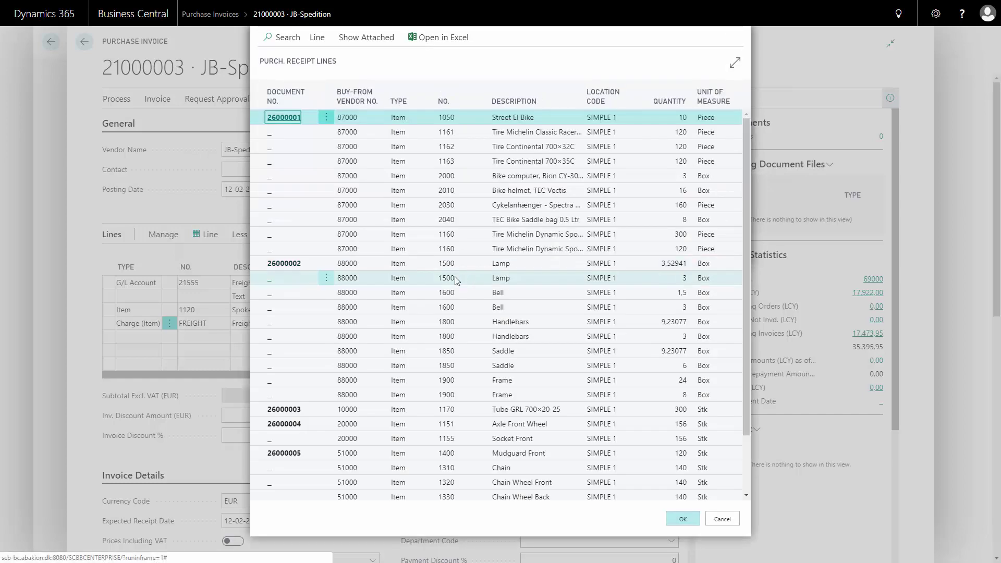
left_click(485, 100)
left_click(437, 159)
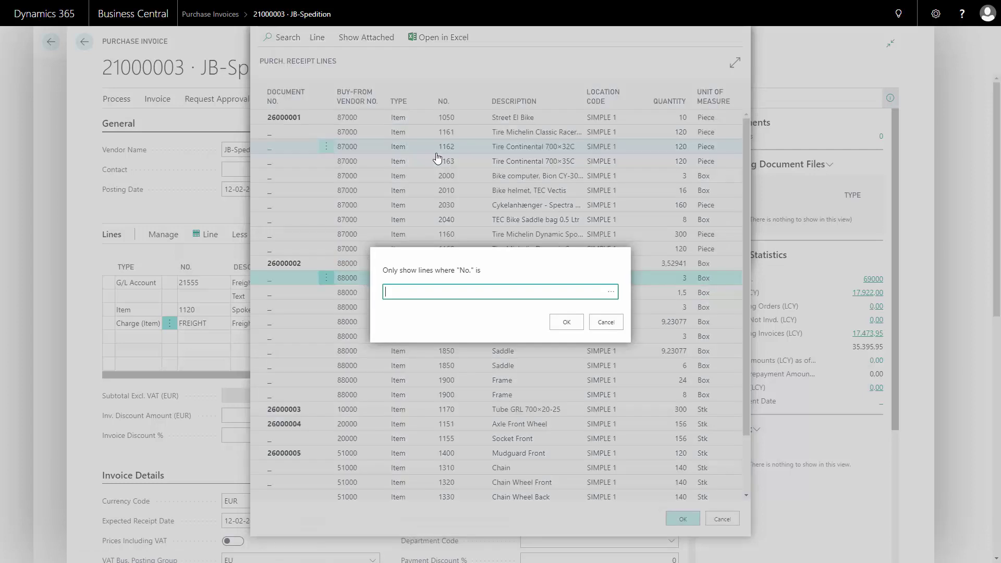
type("1120")
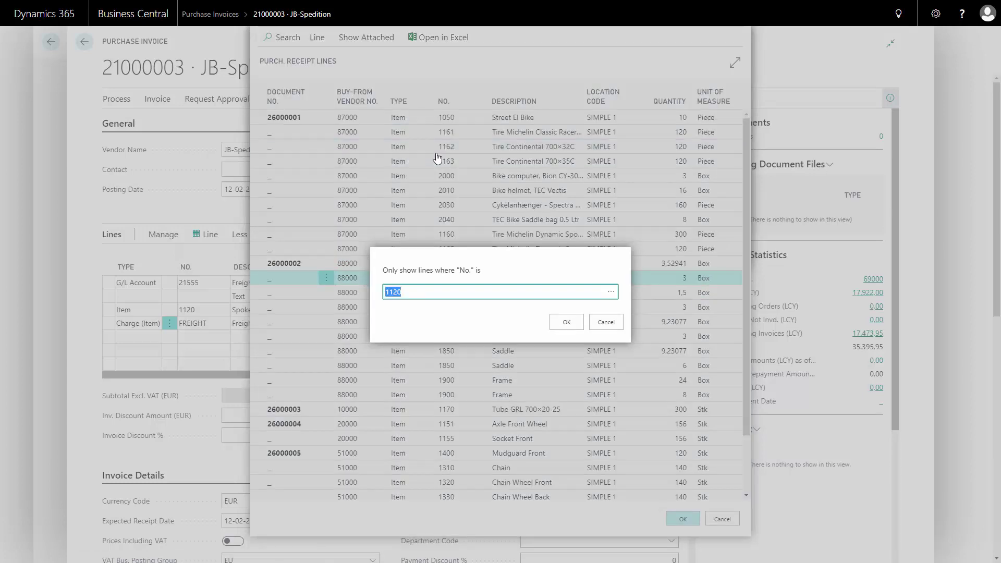
key("Return")
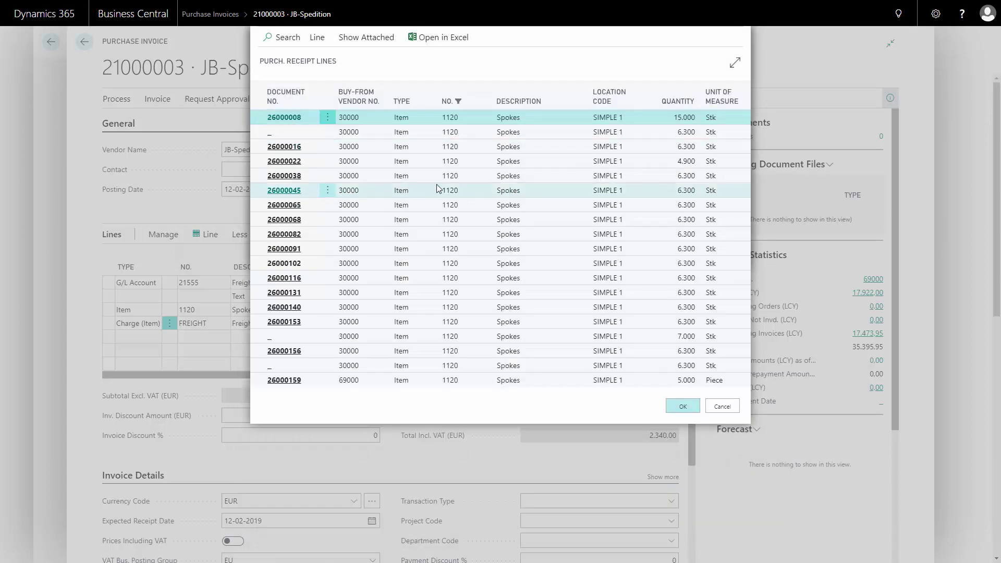
left_click(451, 177)
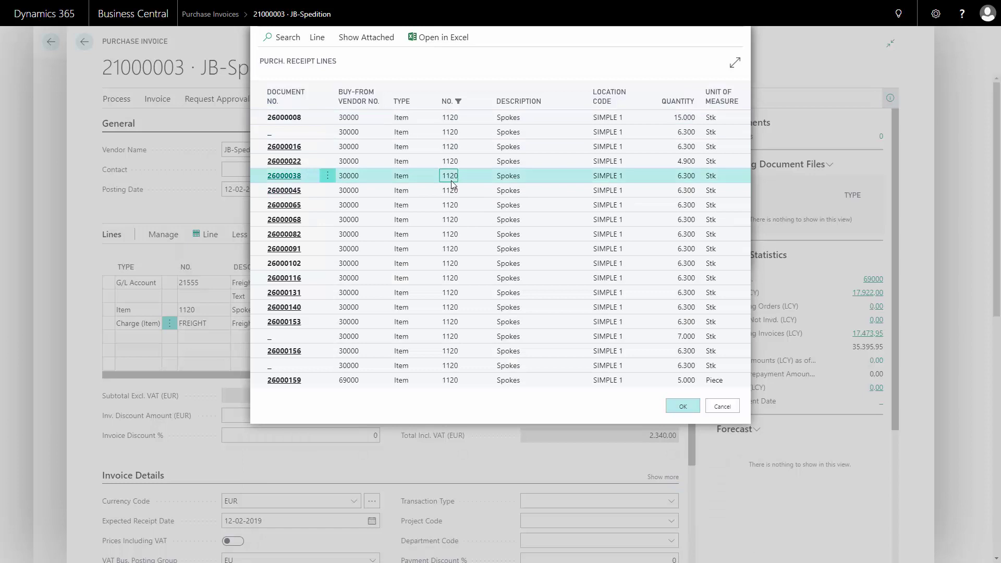
left_click(451, 236, "ctrl")
left_click(458, 248, "ctrl")
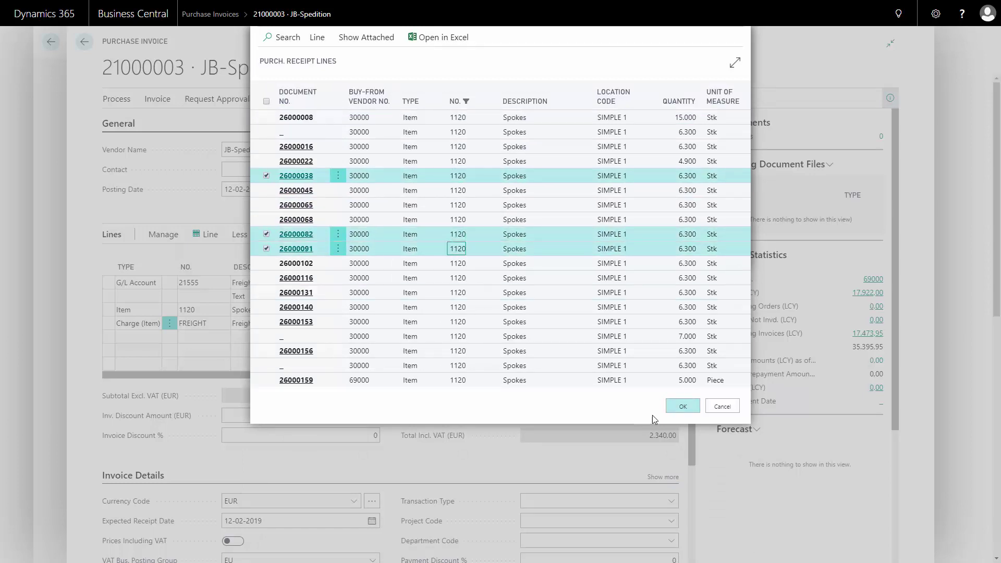
left_click(684, 408)
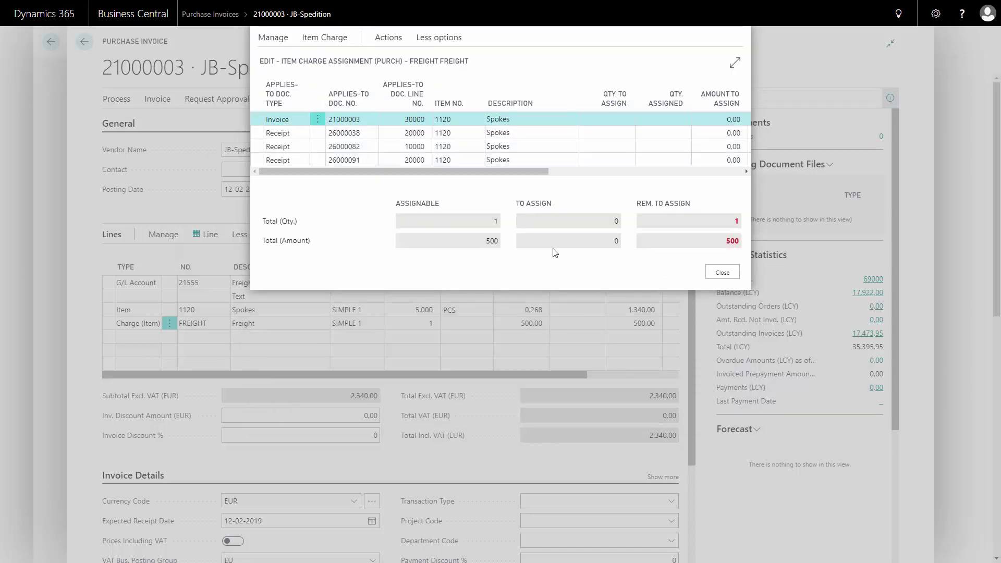
Step: Distribute the 500 freight by amount: 104.66 to the invoice line, about 131.78 per receipt
left_click(329, 37)
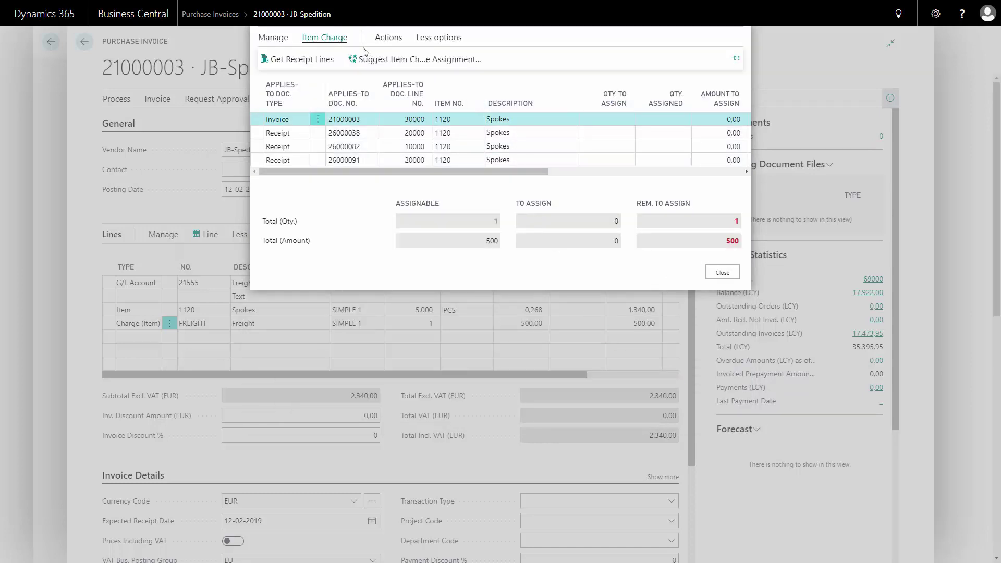
left_click(419, 59)
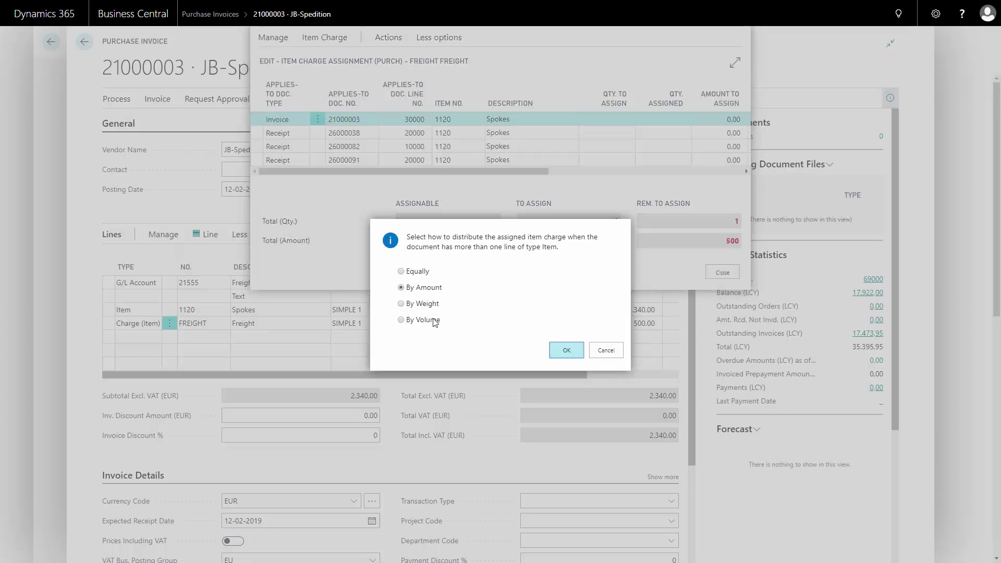
left_click(568, 352)
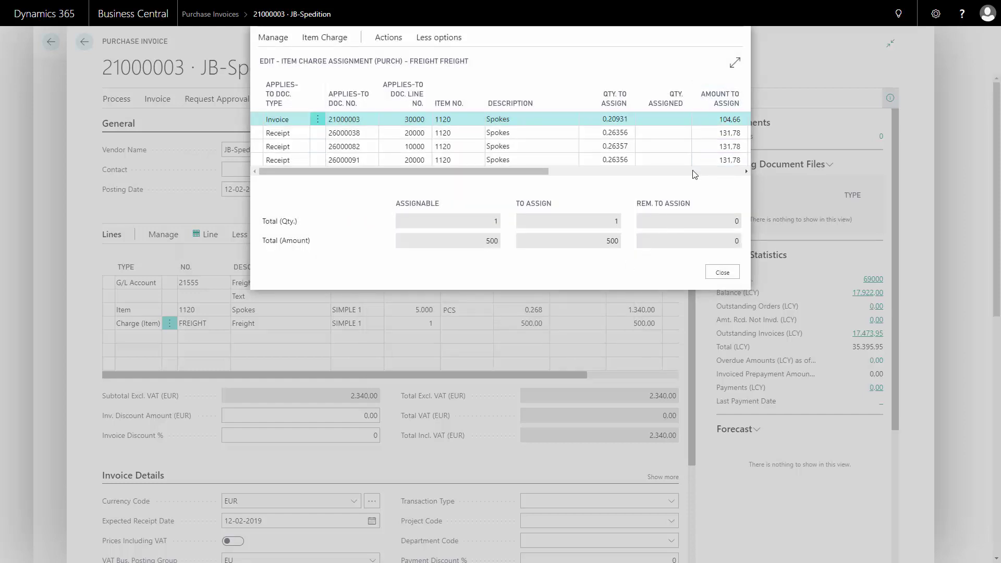
left_click(723, 273)
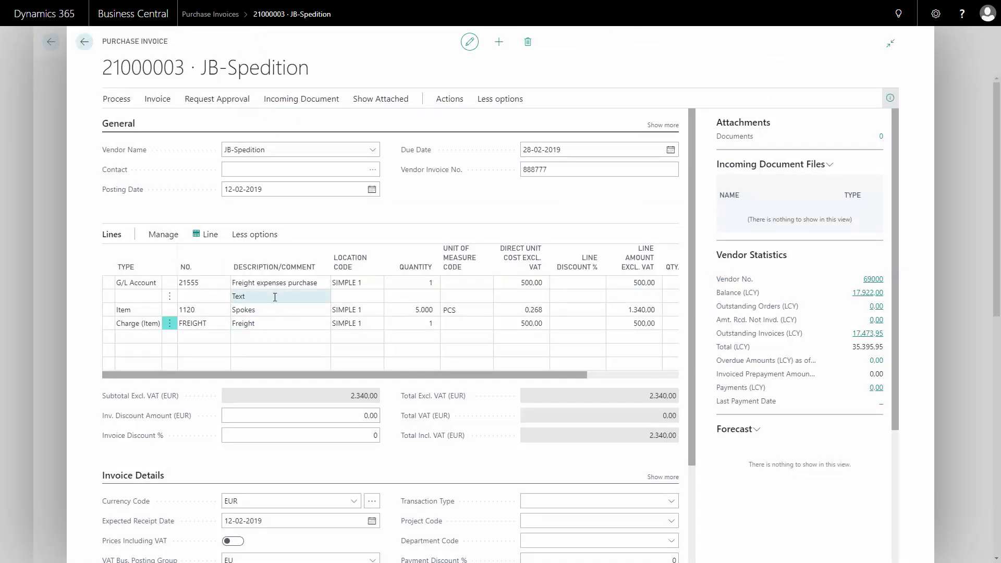
left_click(159, 100)
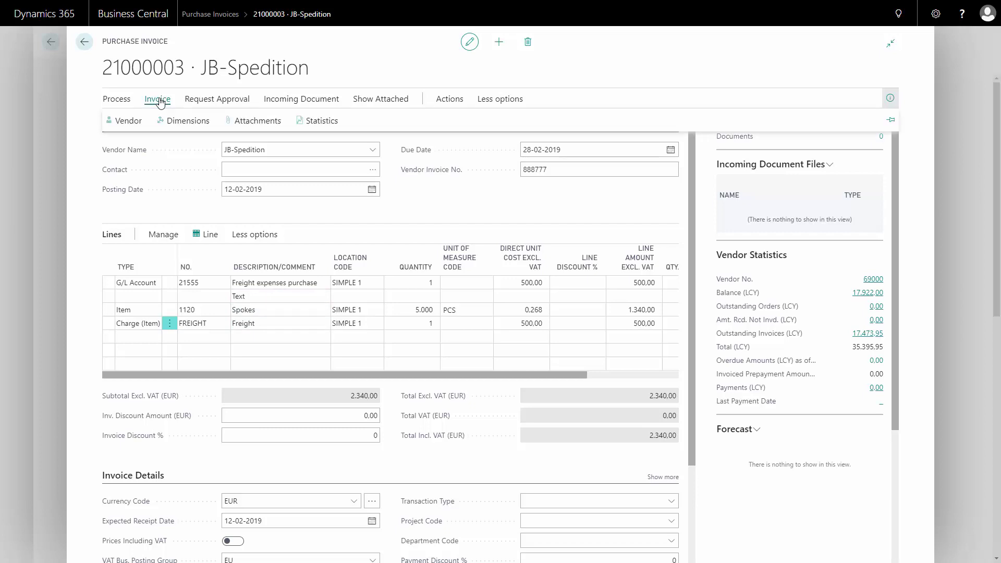
left_click(321, 119)
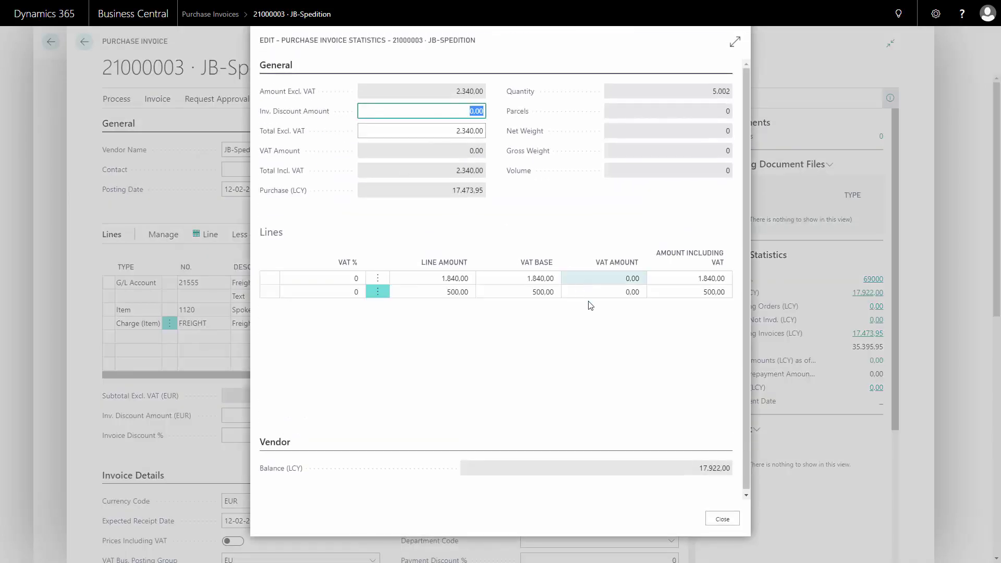
left_click(722, 520)
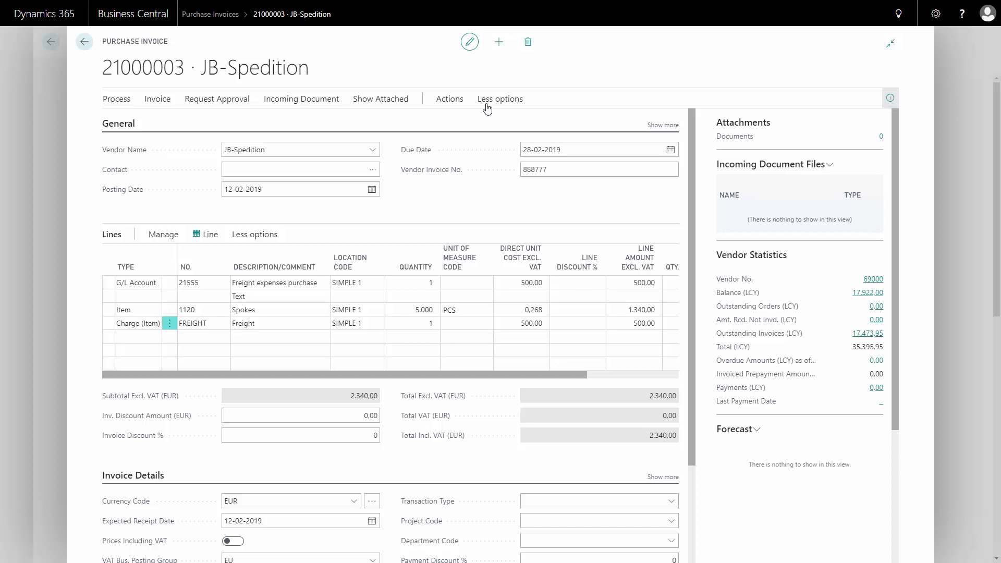
left_click(451, 101)
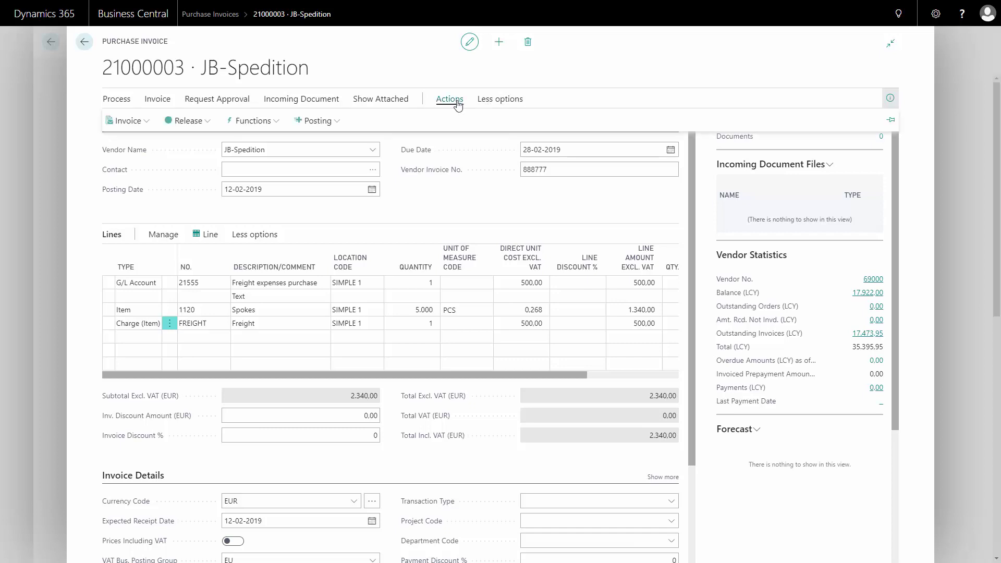
left_click(328, 124)
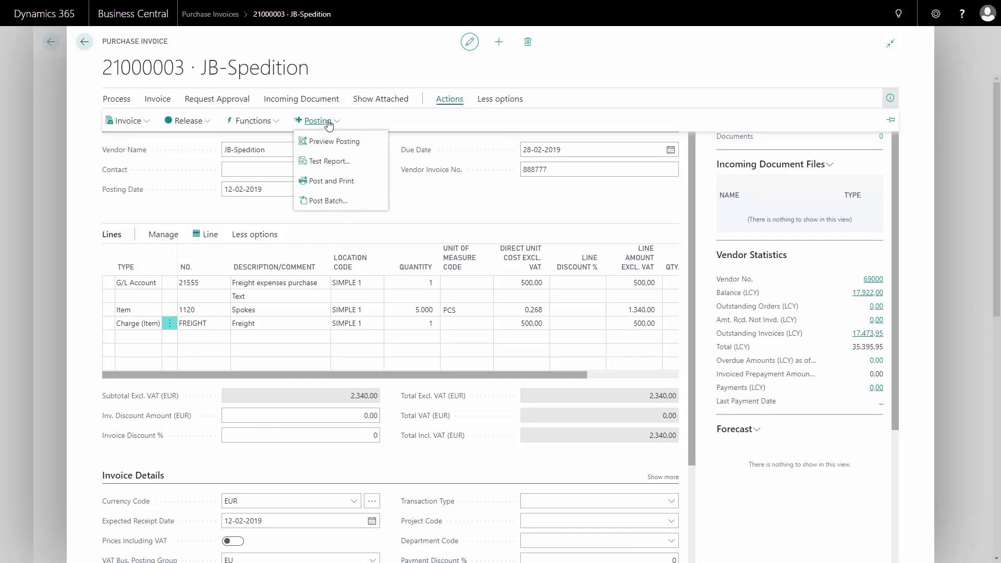
left_click(347, 148)
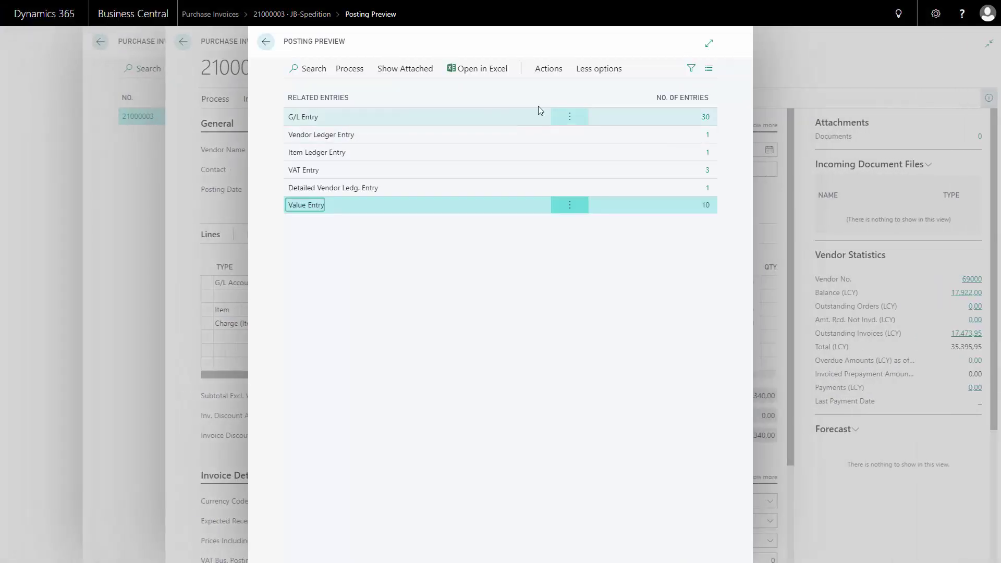
left_click(706, 119)
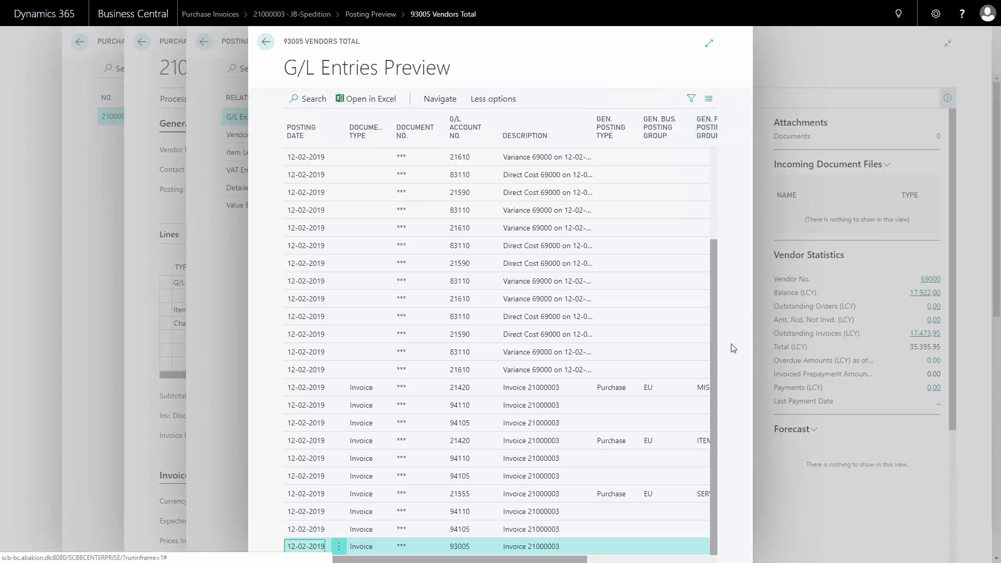
scroll(714, 306, "up", 1)
scroll(713, 303, "up", 2)
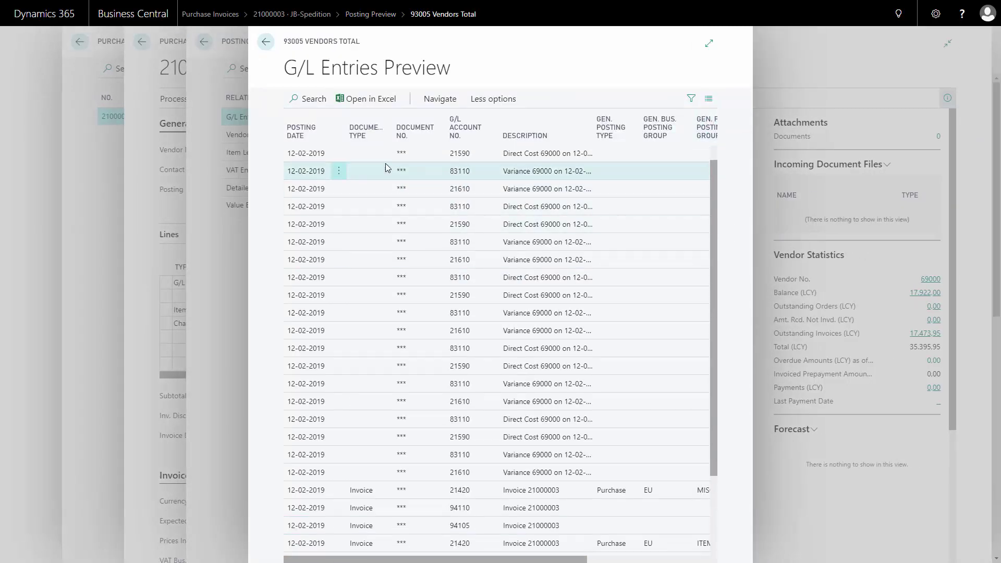
left_click(266, 44)
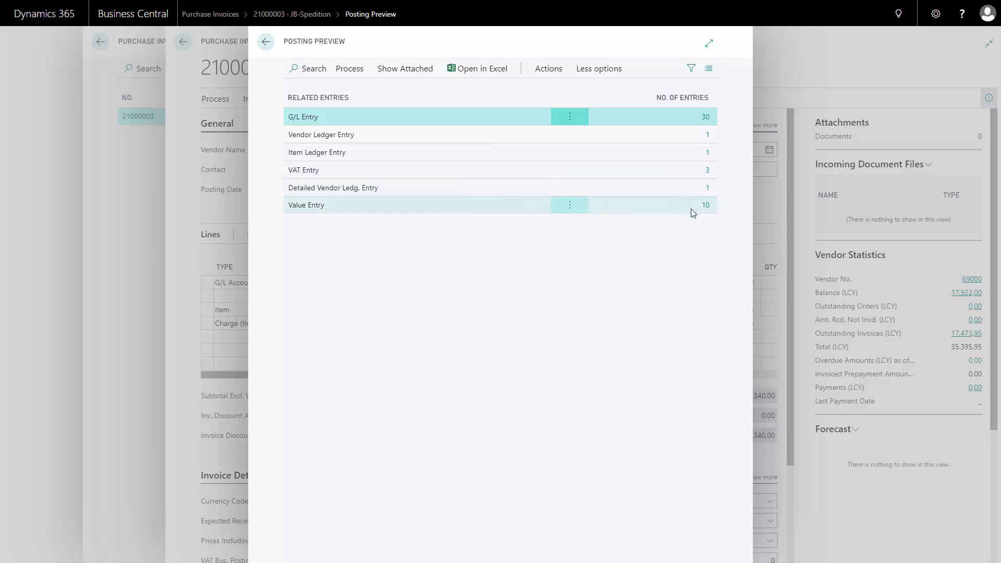
left_click(267, 44)
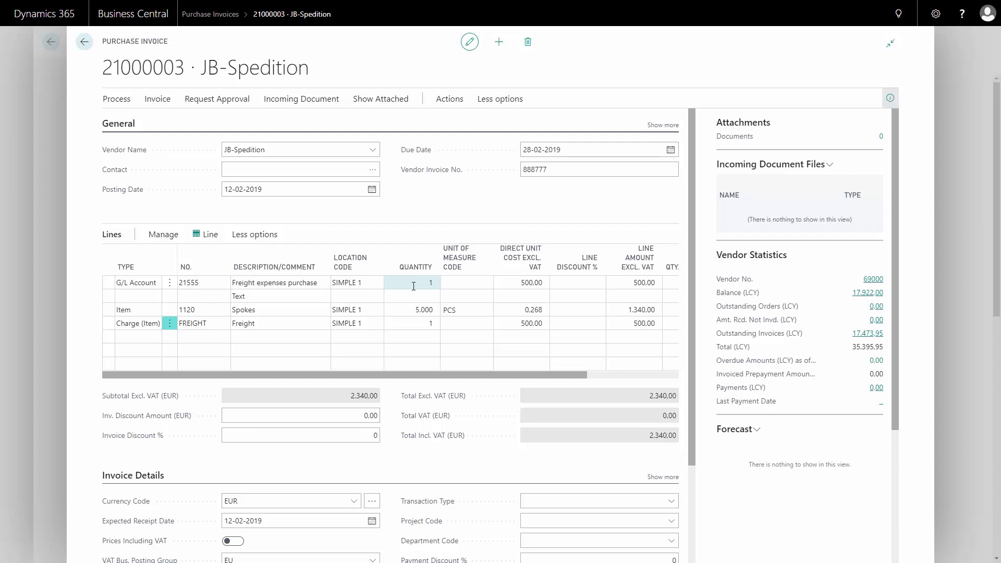
Step: Post the JB-Spedition invoice as 20000160 and open the posted purchase invoice
left_click(117, 102)
left_click(172, 122)
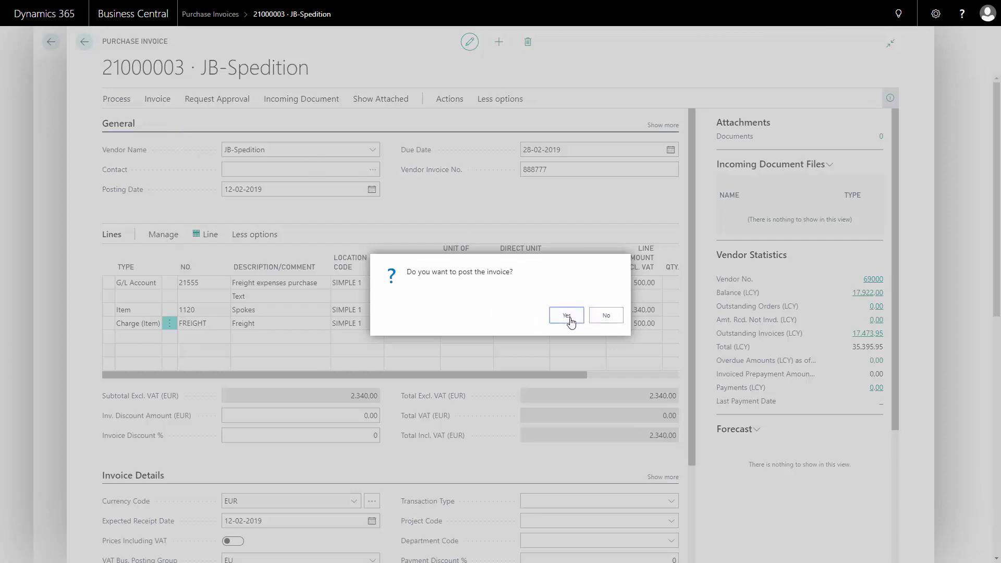
left_click(567, 315)
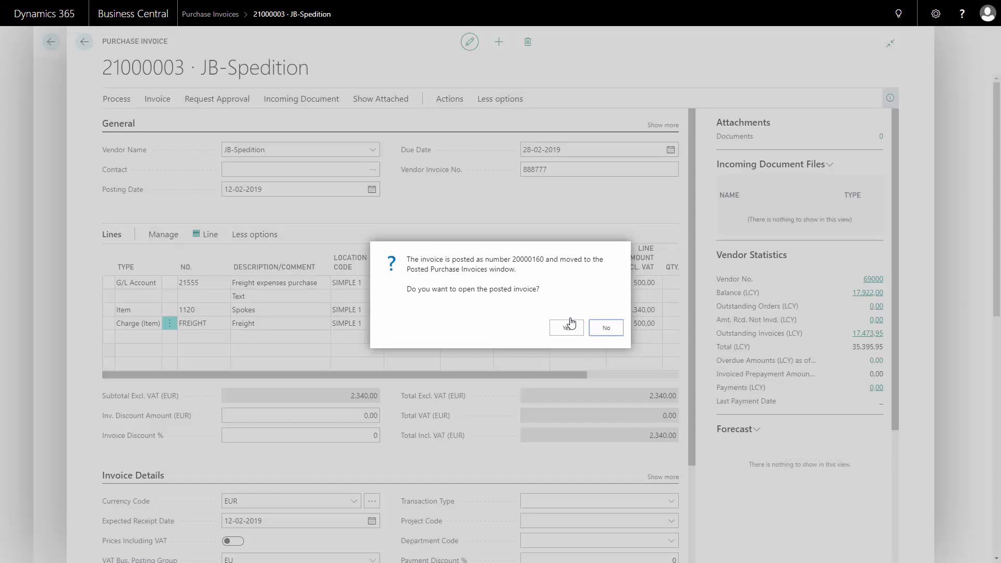
left_click(571, 330)
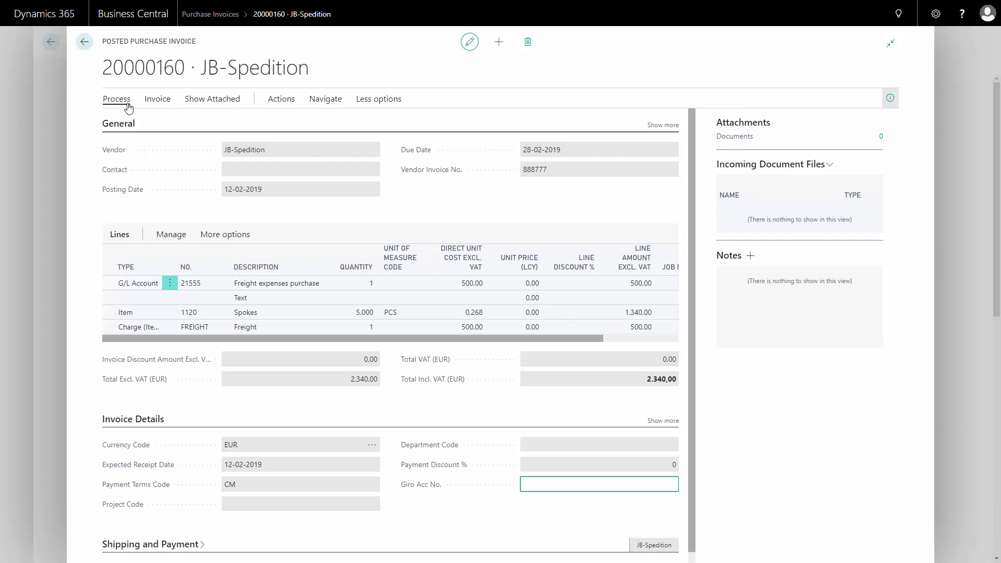
left_click(159, 101)
left_click(181, 123)
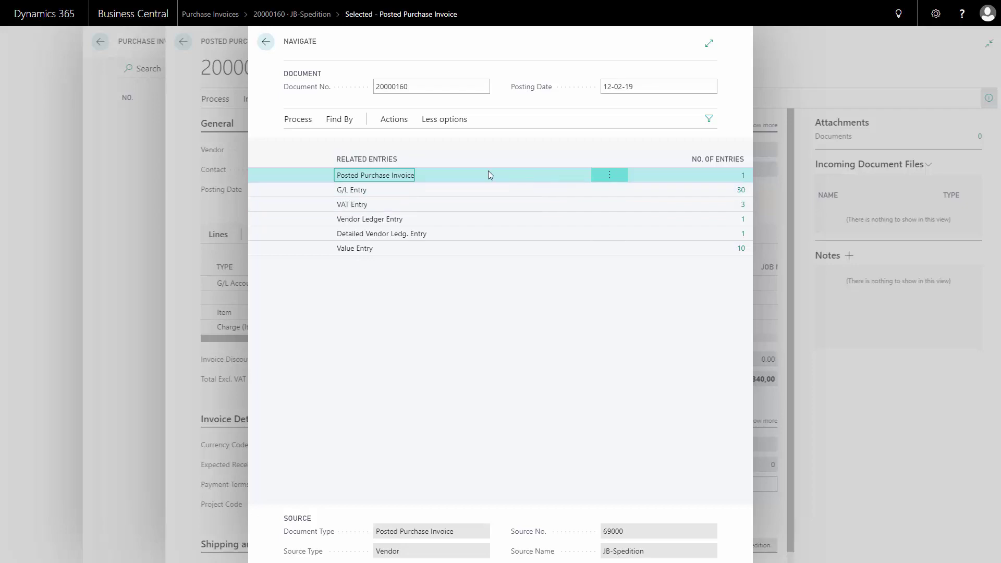
left_click_drag(418, 88, 349, 87)
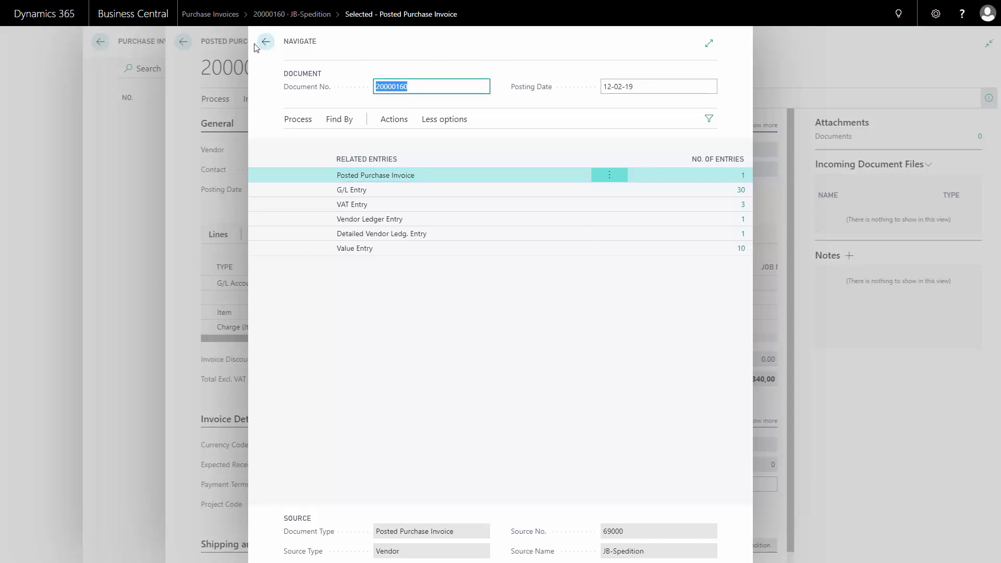
left_click(265, 45)
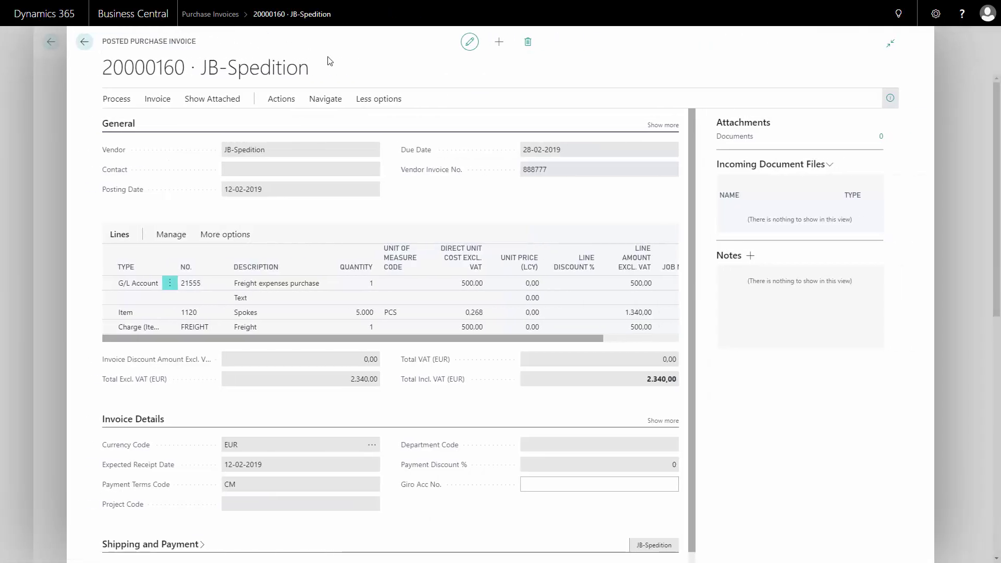
Step: Open posted purchase receipt 26000160 from Posted Purchase Receipts sorted by No. descending
left_click(900, 14)
type("po")
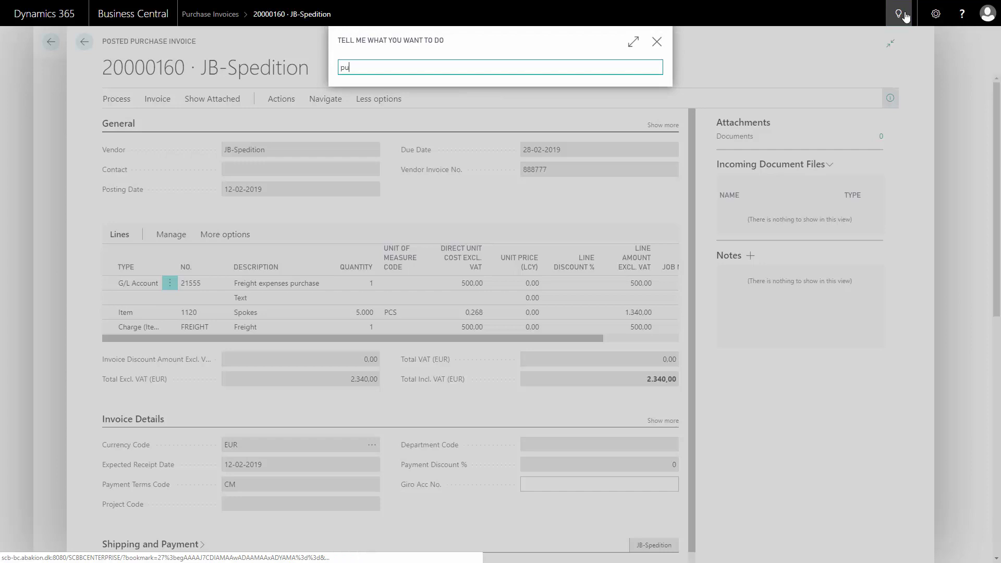
type("st purch r")
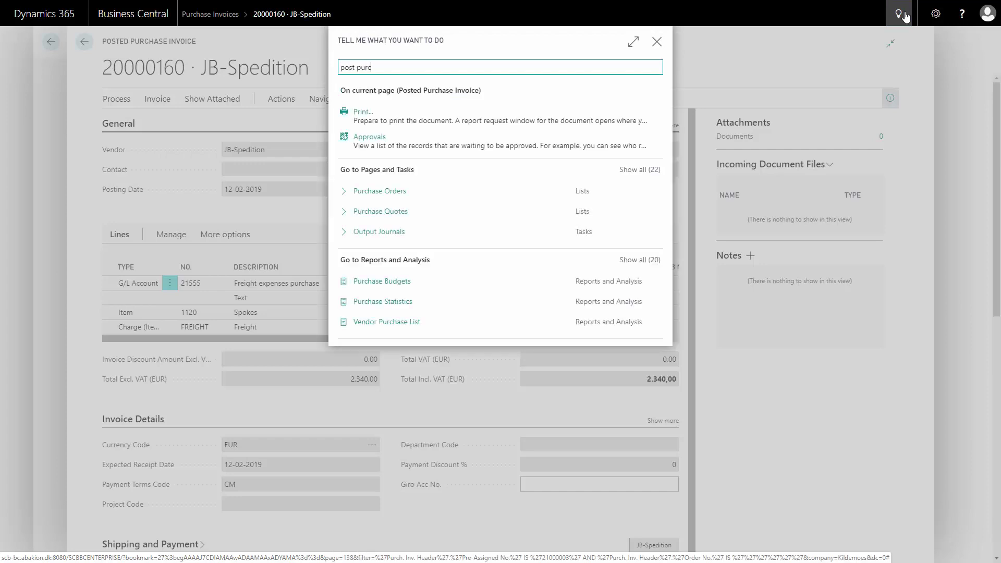
type("e")
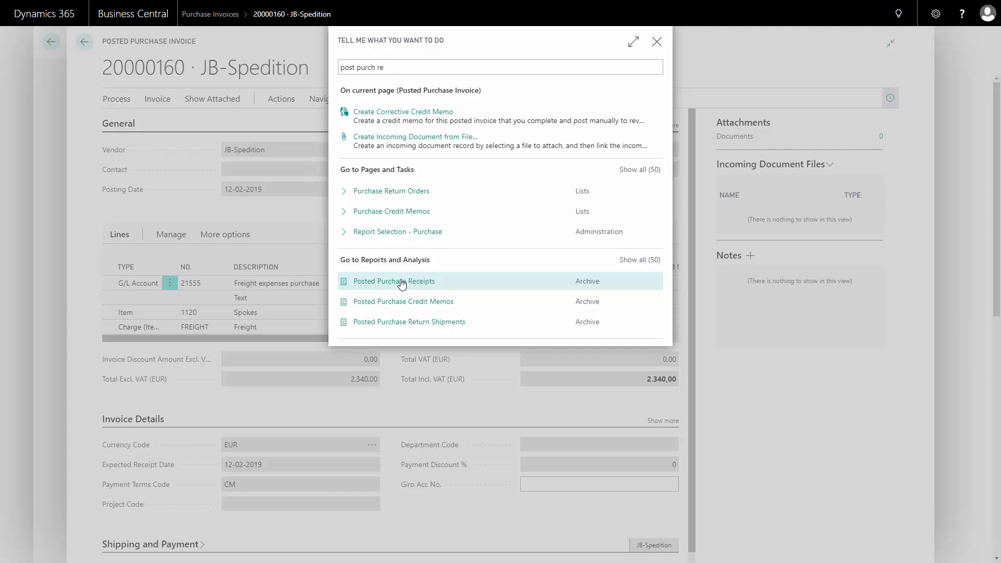
left_click(402, 283)
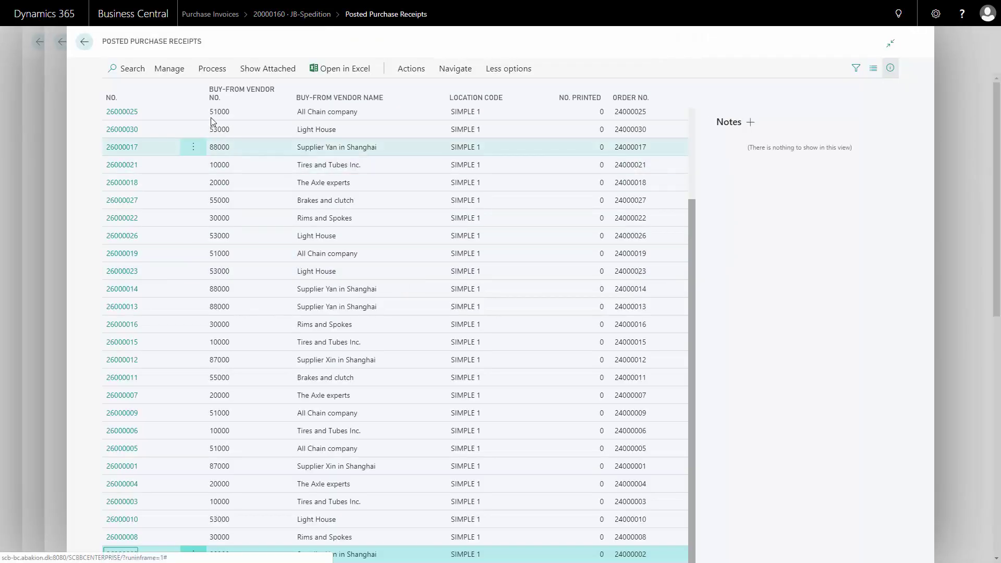
left_click(157, 94)
left_click(134, 137)
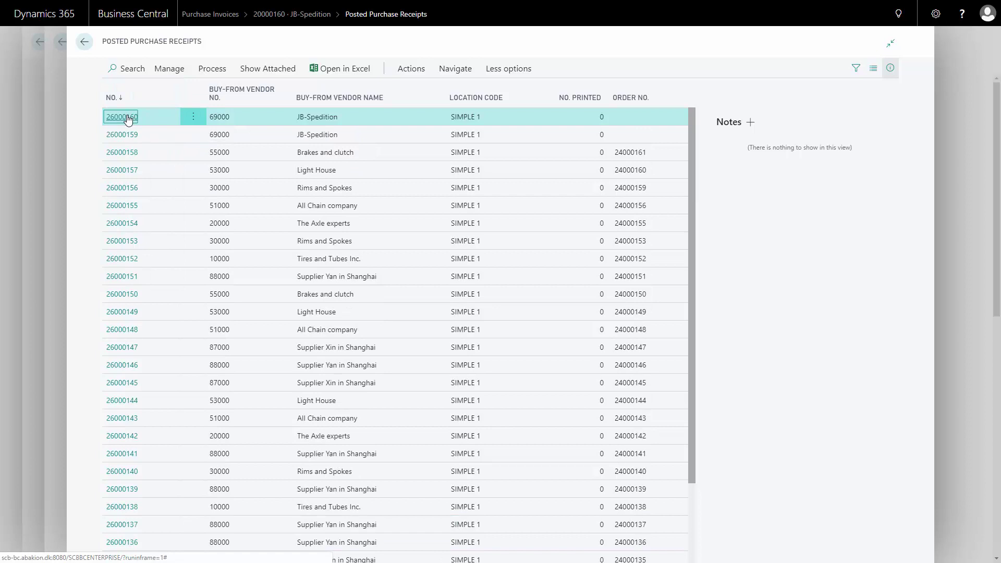
left_click(128, 118)
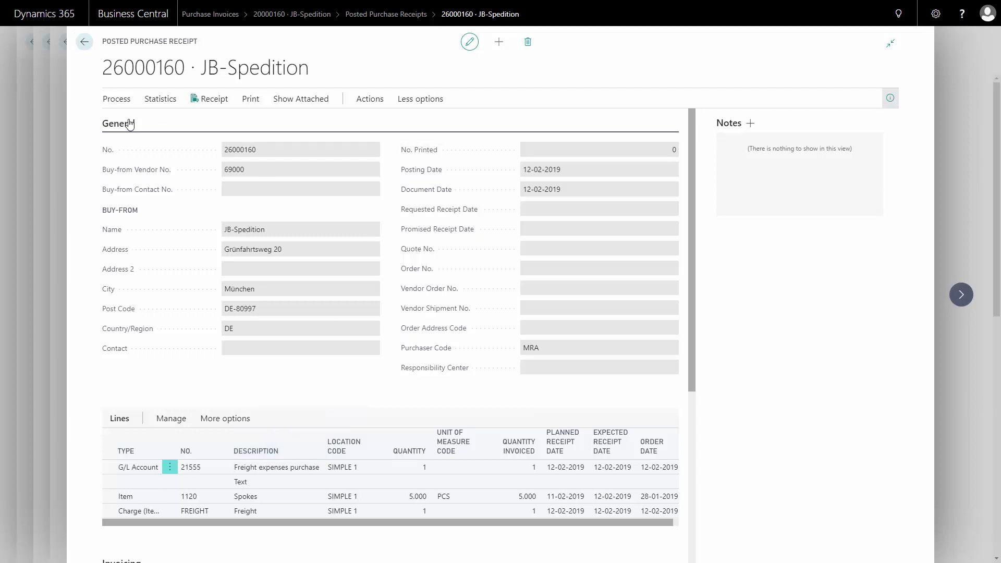
Step: Find entries for receipt 26000160: one posted purchase receipt and one item ledger entry
key("ctrl+alt+q")
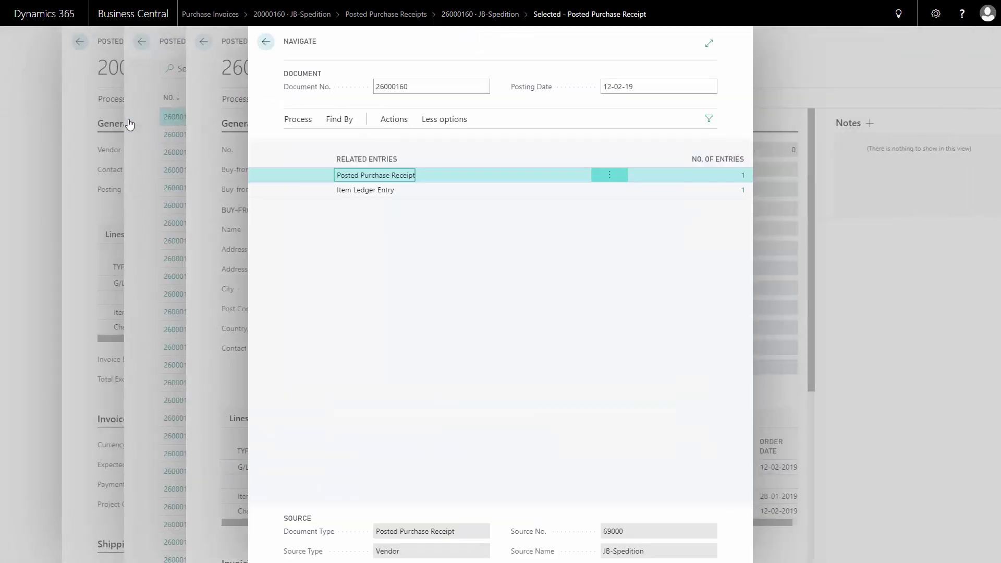